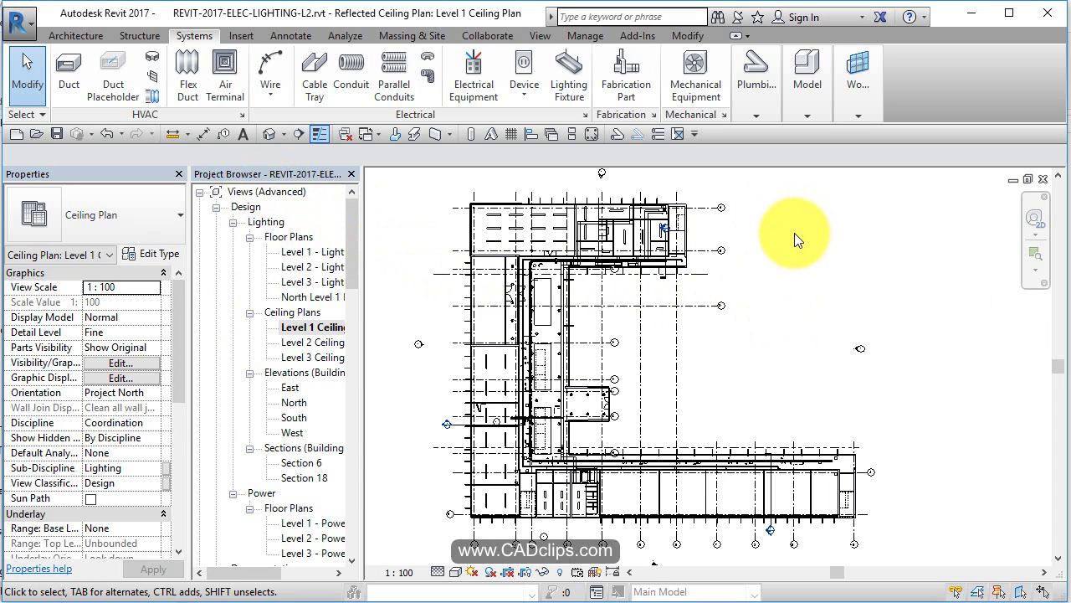
# Open the Level 1 ceiling plan and pan to the wing between grids 5 and 10
pyautogui.click(308, 328)
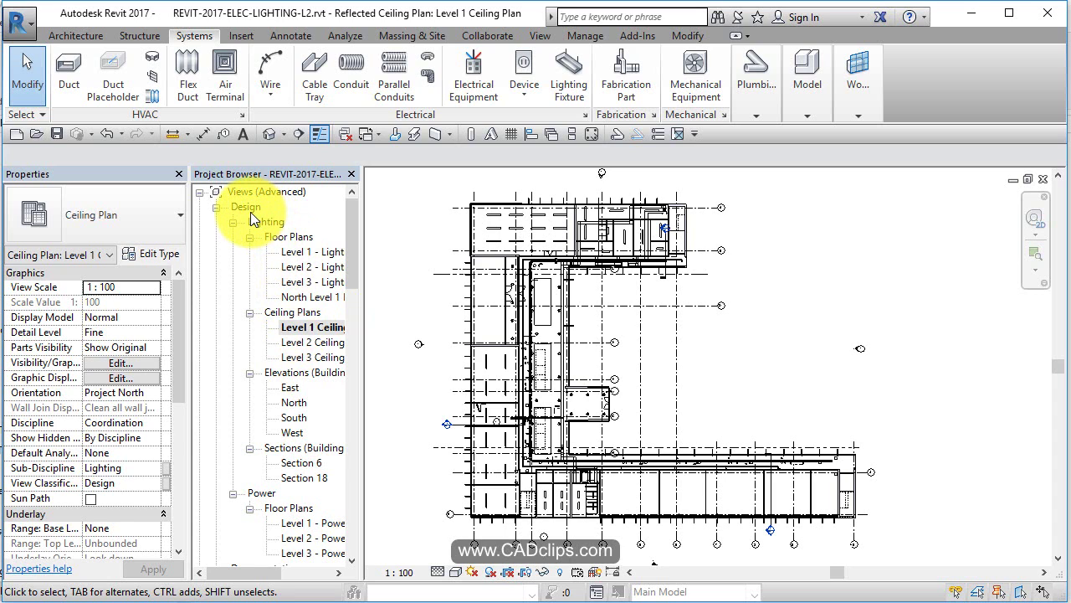
pyautogui.scroll(-2, 177, 344)
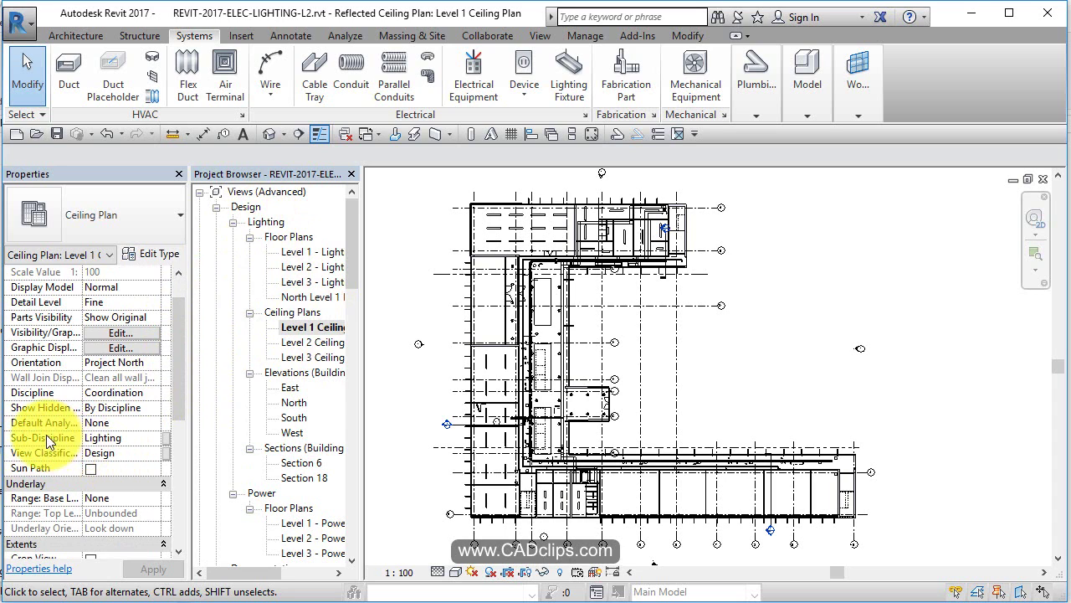
pyautogui.click(286, 326)
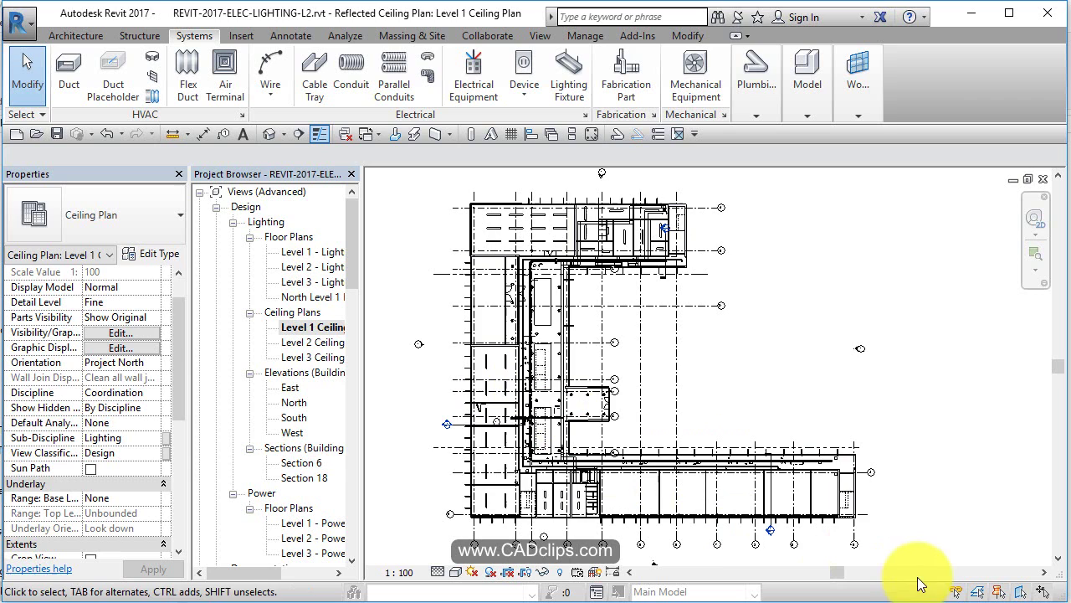
pyautogui.scroll(3, 817, 486)
pyautogui.moveTo(817, 486); pyautogui.dragTo(792, 422, button='middle')
pyautogui.scroll(2, 791, 423)
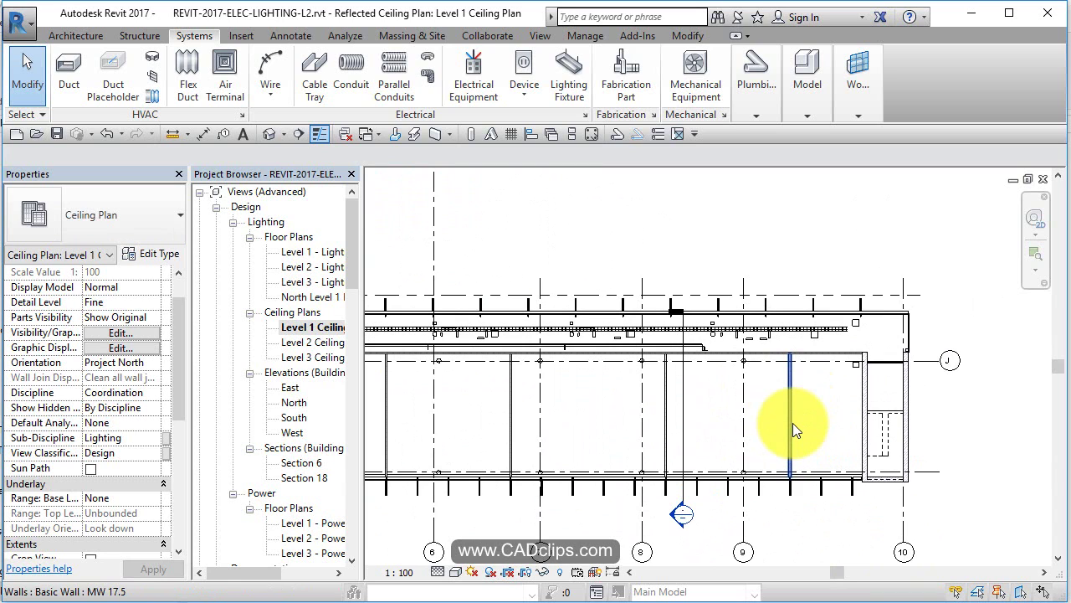
pyautogui.moveTo(736, 411); pyautogui.dragTo(775, 412, button='middle')
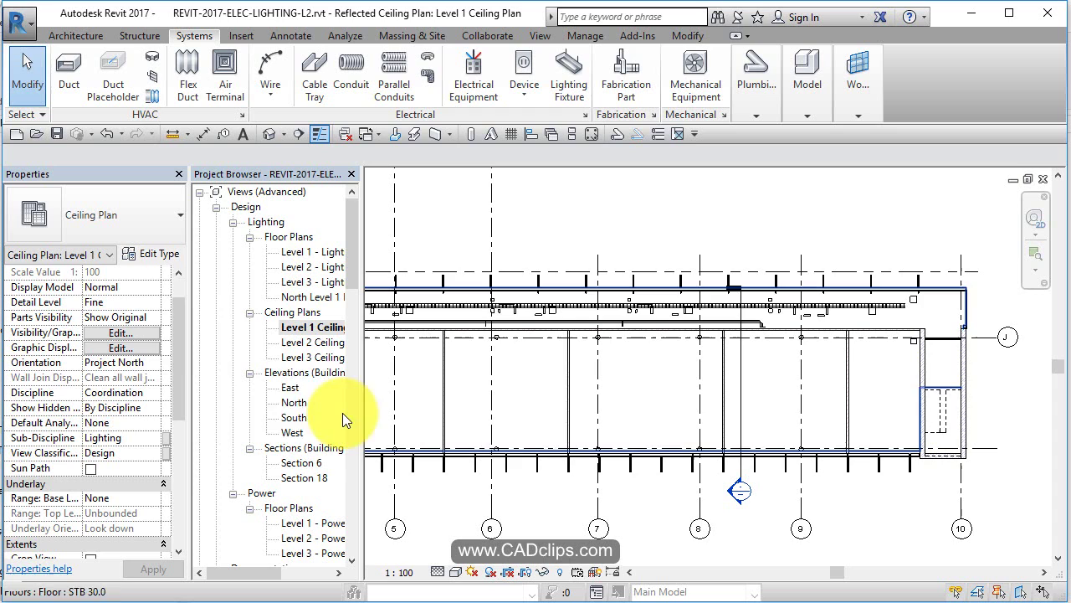
# Add the Wire and Lighting Fixture commands to the Quick Access Toolbar
pyautogui.rightClick(270, 62)
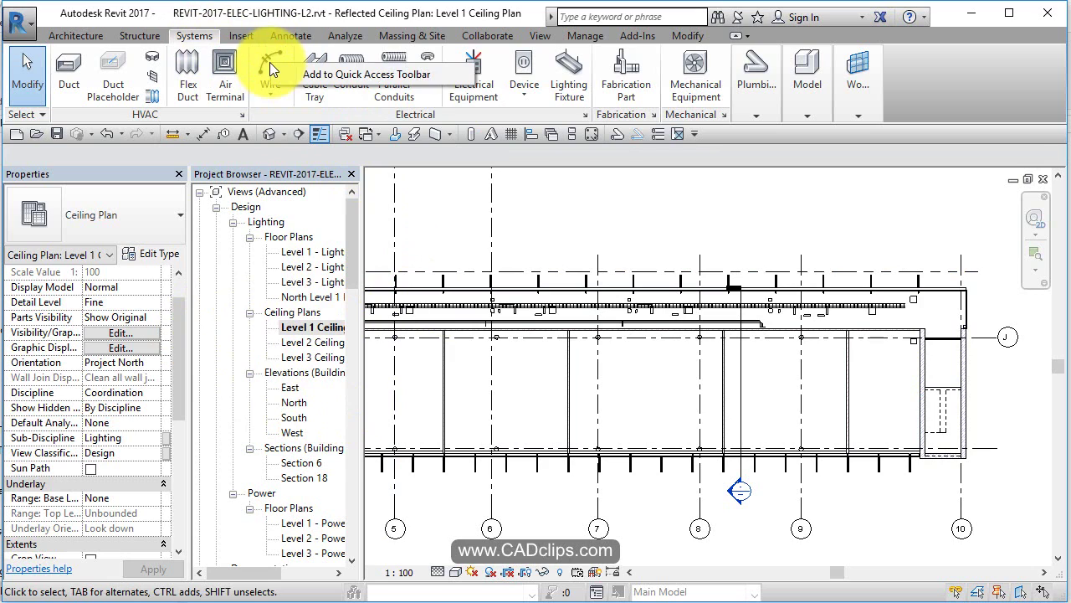
pyautogui.click(336, 73)
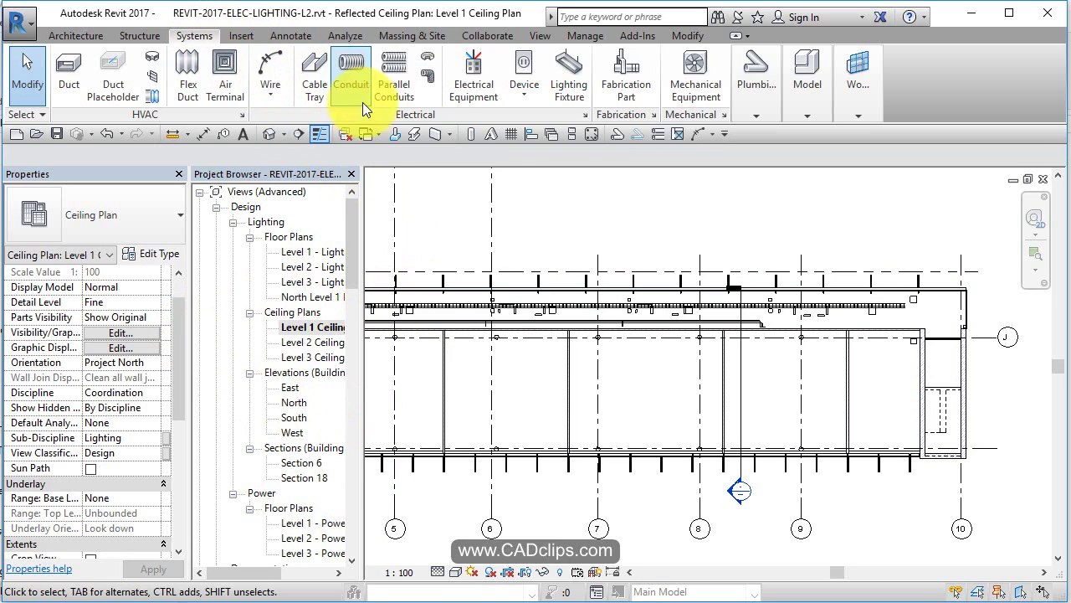
pyautogui.rightClick(559, 70)
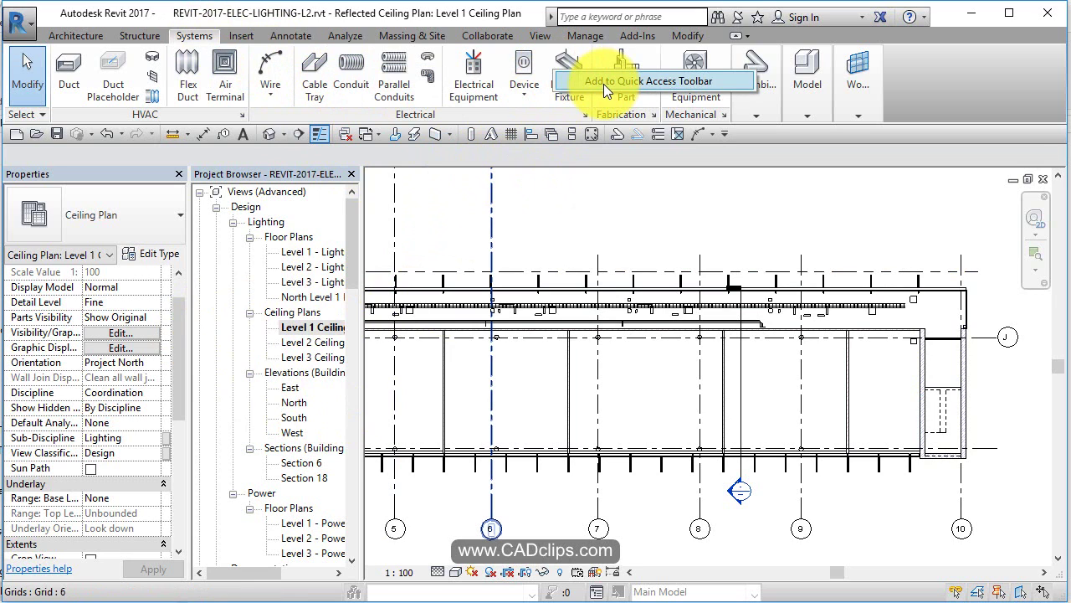
pyautogui.click(603, 84)
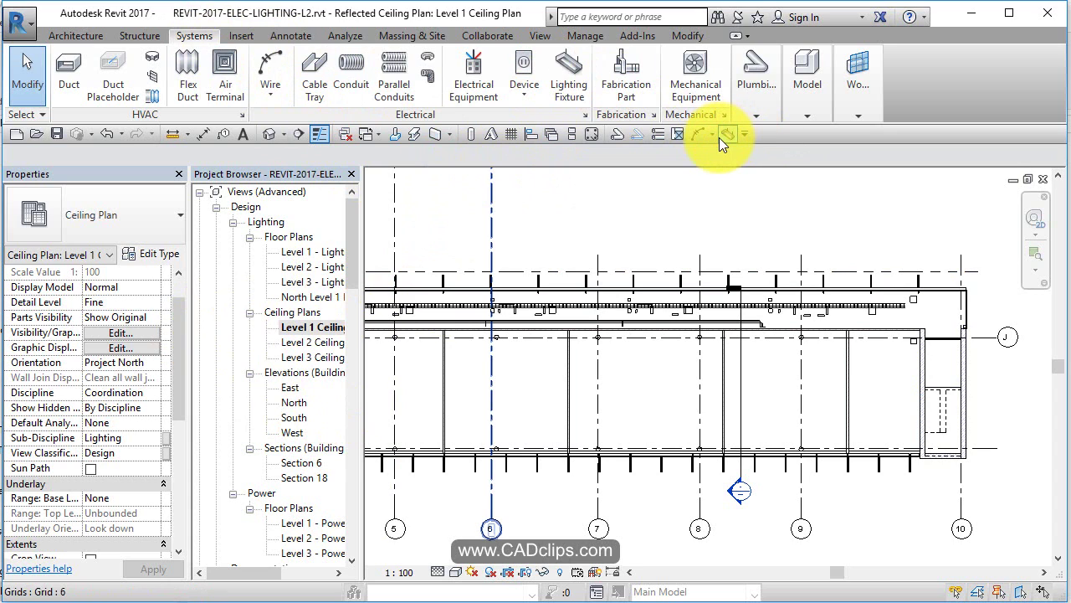
pyautogui.press('Escape')
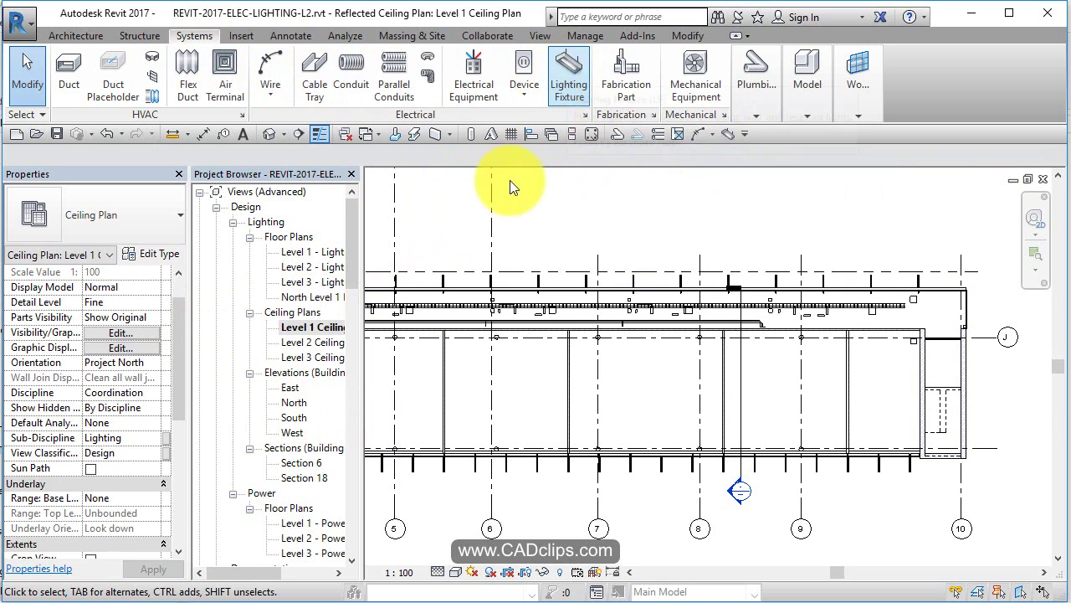
pyautogui.moveTo(357, 240); pyautogui.dragTo(377, 458)
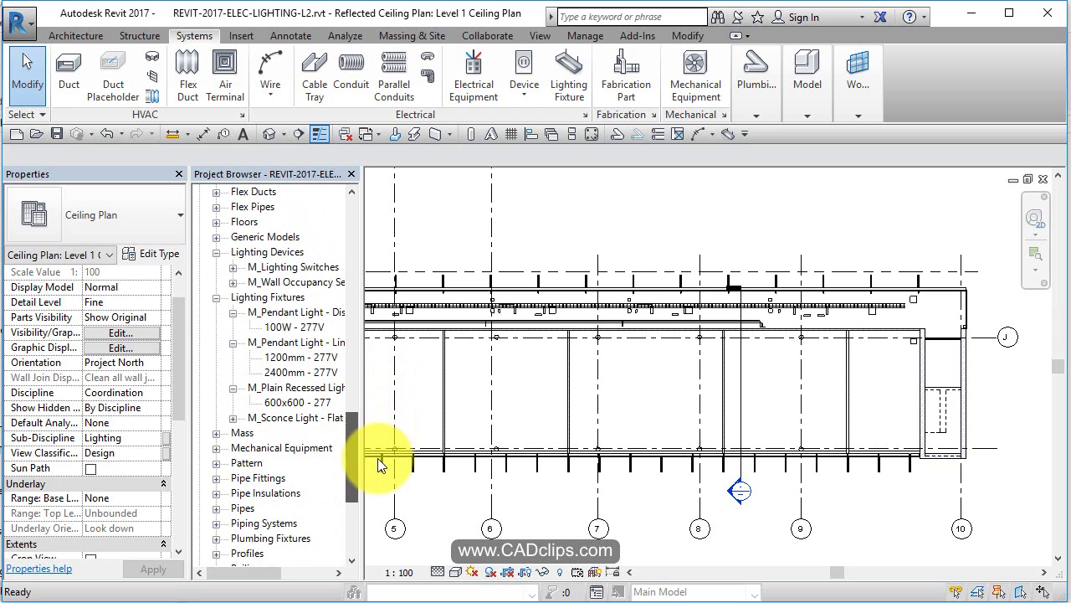
# Expand the switch and sensor families and inspect the 1200mm pendant, 100W disk and 600x600 recessed types
pyautogui.click(234, 267)
pyautogui.click(233, 297)
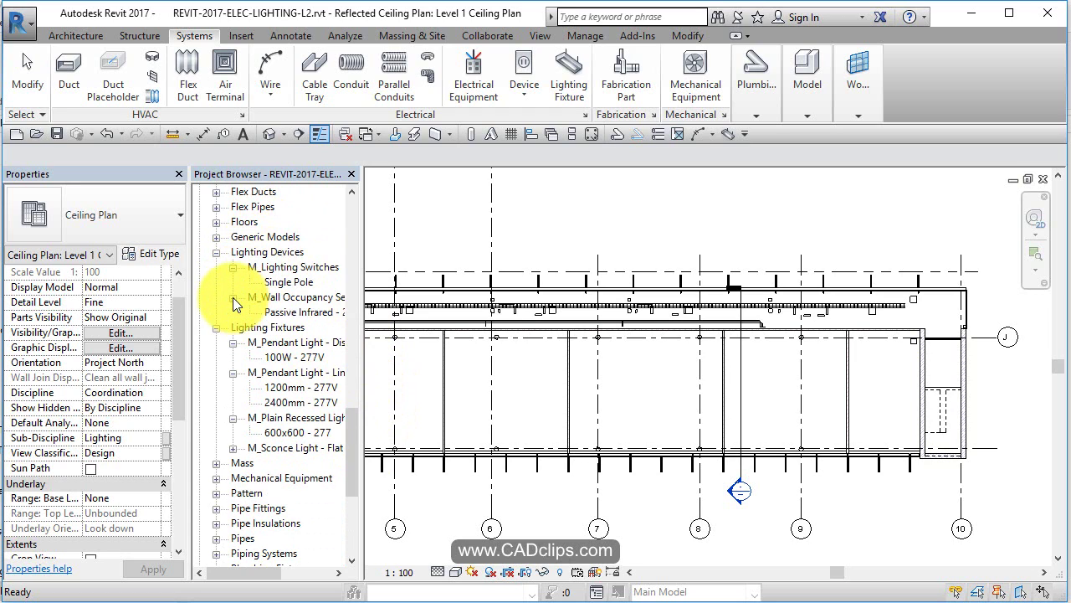
pyautogui.click(277, 388)
pyautogui.click(281, 358)
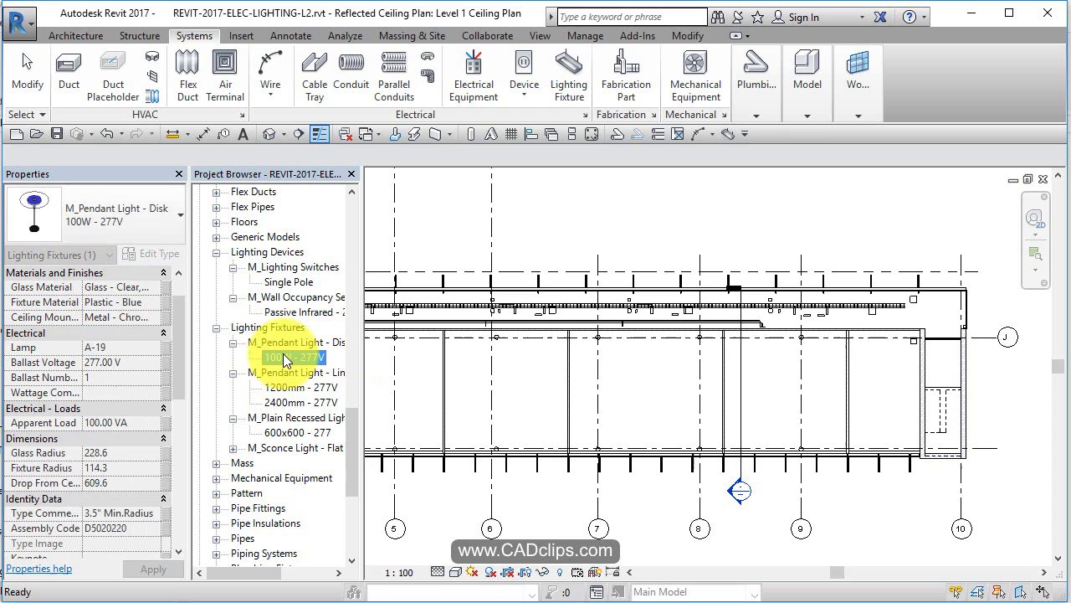
pyautogui.click(268, 433)
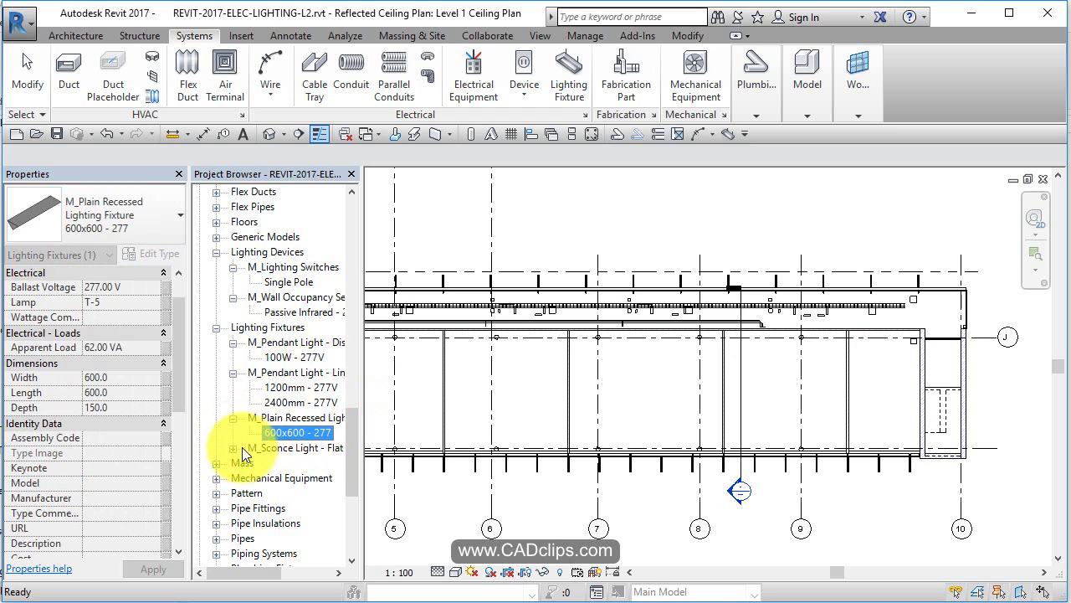
# Inspect the 60W sconce and 2400mm pendant types, then bring up M_Pendant Light - Linear - 2 Lamp actions
pyautogui.click(232, 448)
pyautogui.click(283, 462)
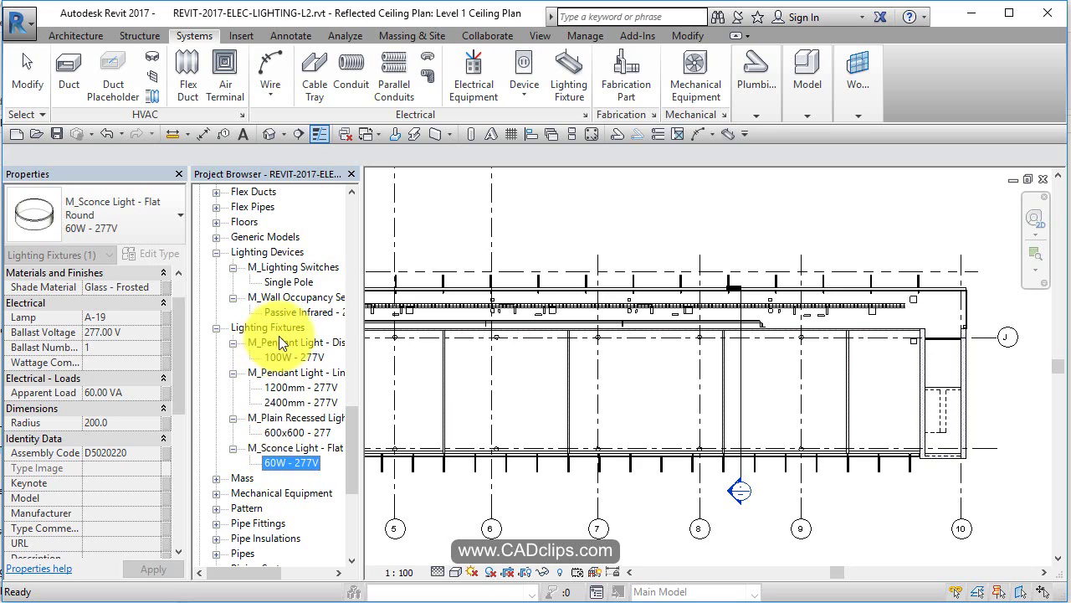
pyautogui.click(276, 402)
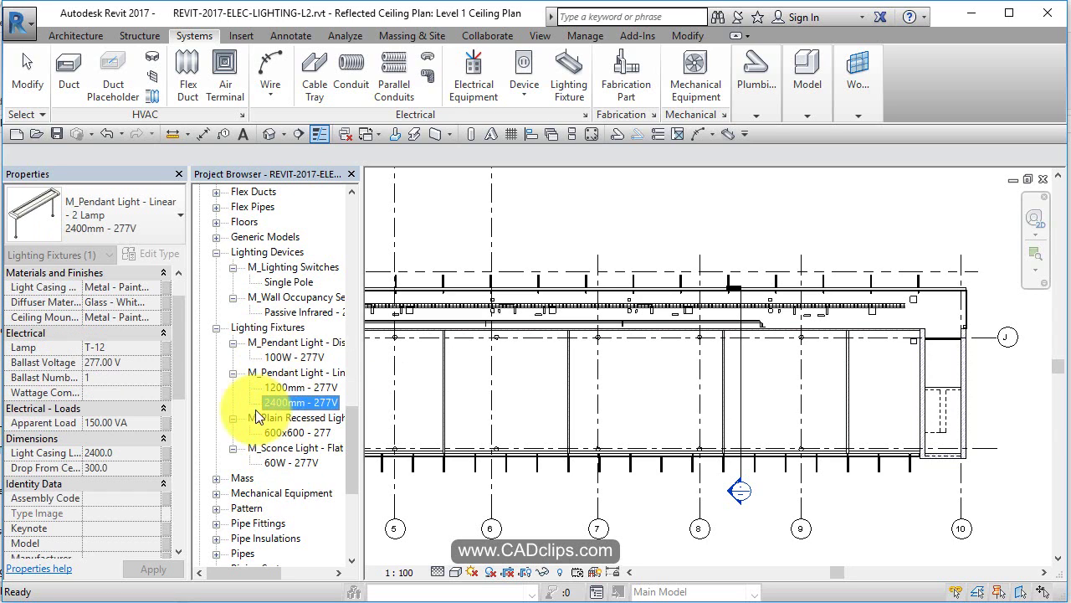
pyautogui.click(281, 371)
pyautogui.rightClick(278, 370)
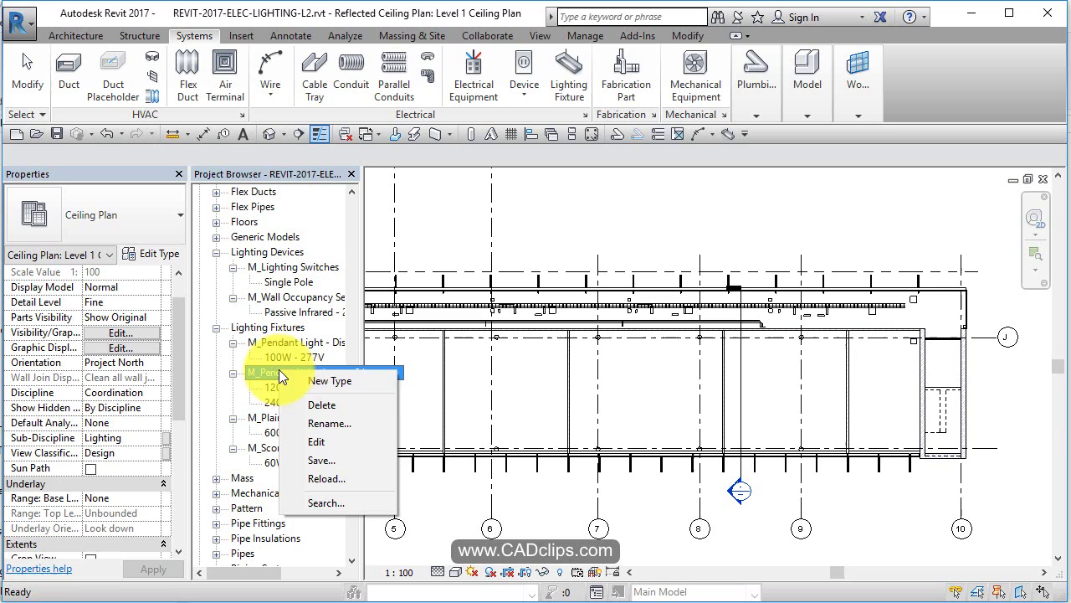
# Edit M_Pendant Light - Linear - 2 Lamp, orbit it, and confirm its Family Category host is Face
pyautogui.click(305, 440)
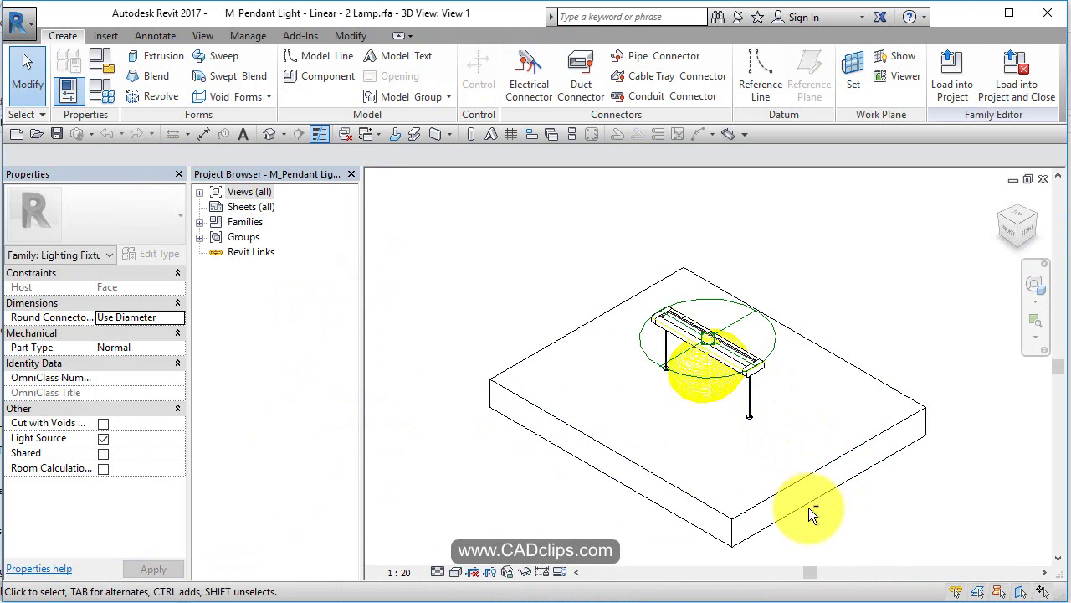
pyautogui.keyDown('shift'); pyautogui.moveTo(812, 502); pyautogui.dragTo(676, 377, button='middle'); pyautogui.keyUp('shift')
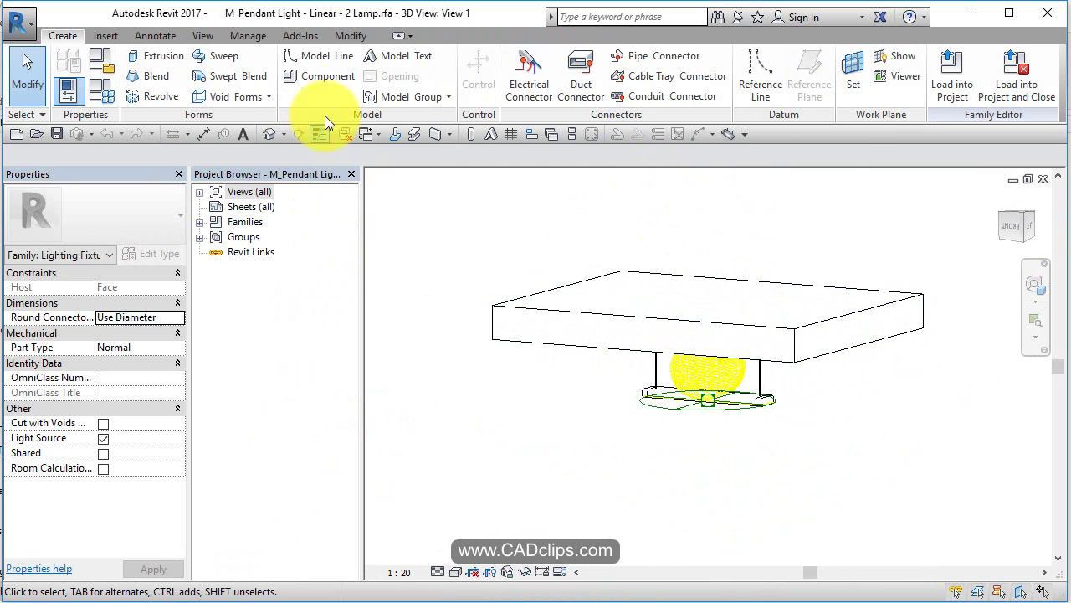
pyautogui.click(106, 67)
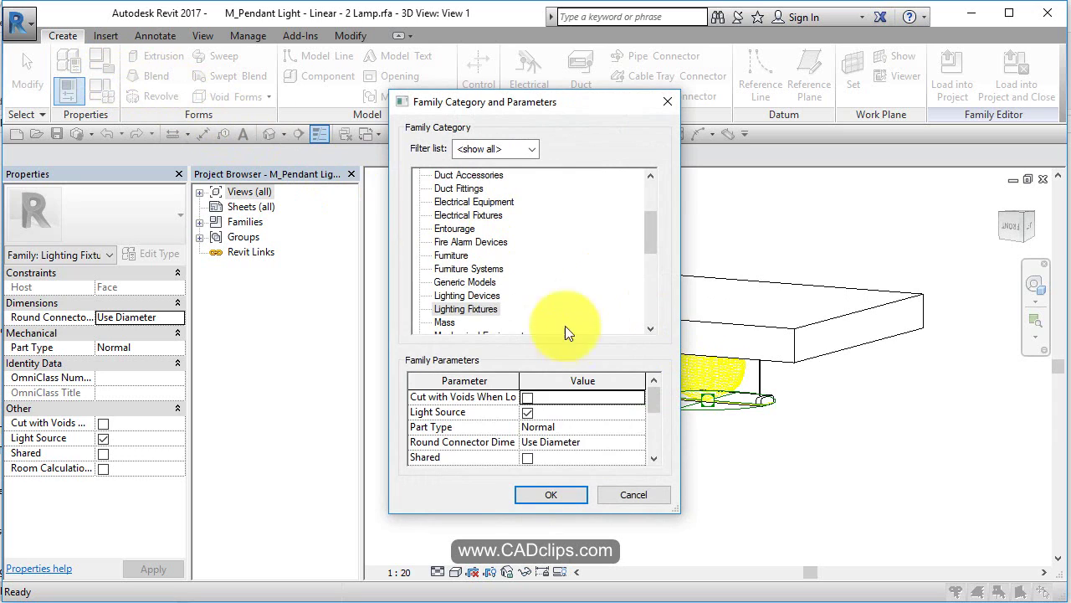
pyautogui.moveTo(660, 393); pyautogui.dragTo(660, 442)
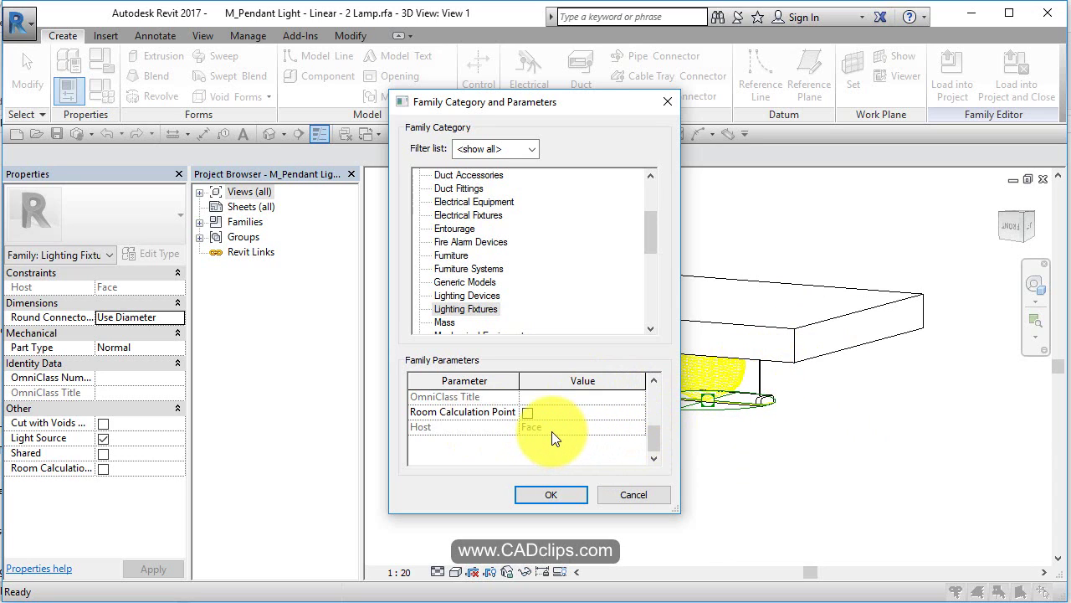
pyautogui.click(634, 496)
pyautogui.click(18, 22)
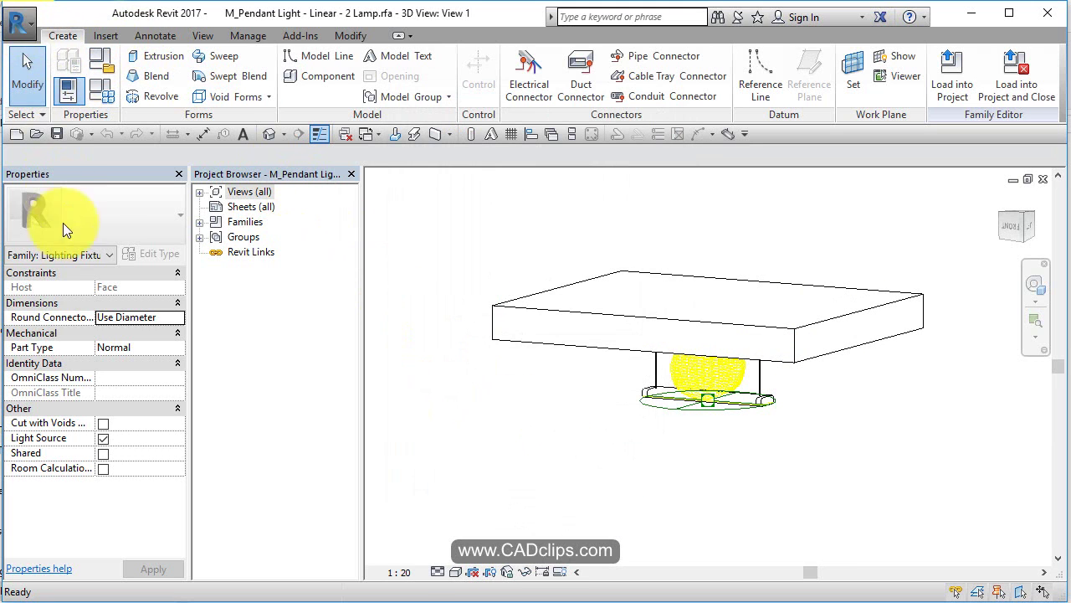
# Close the pendant family, pan the Level 1 ceiling plan, and start Lighting Fixture placement
pyautogui.click(62, 457)
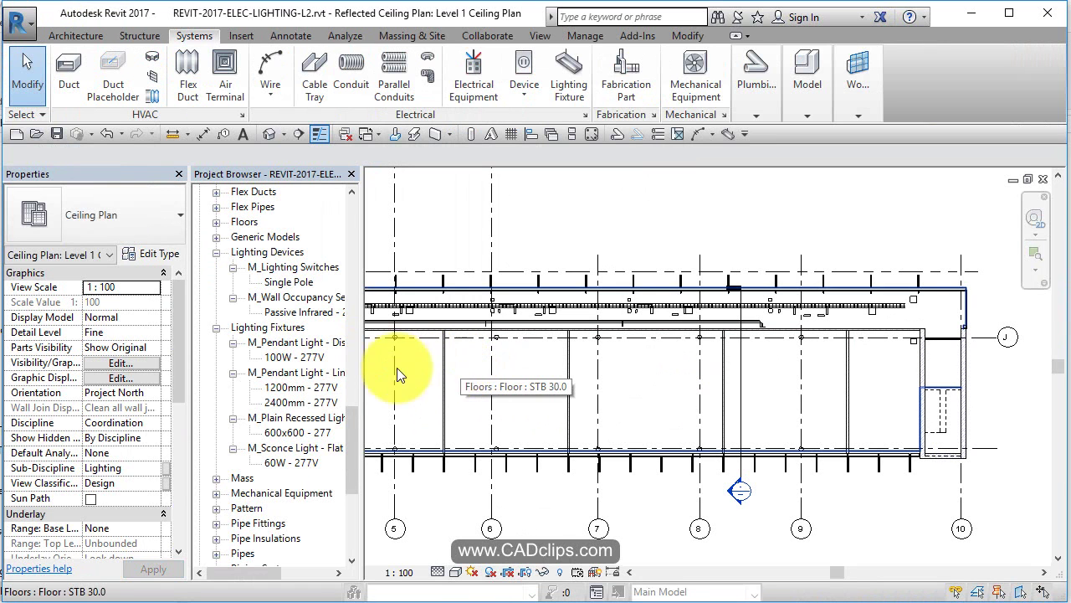
pyautogui.rightClick(274, 452)
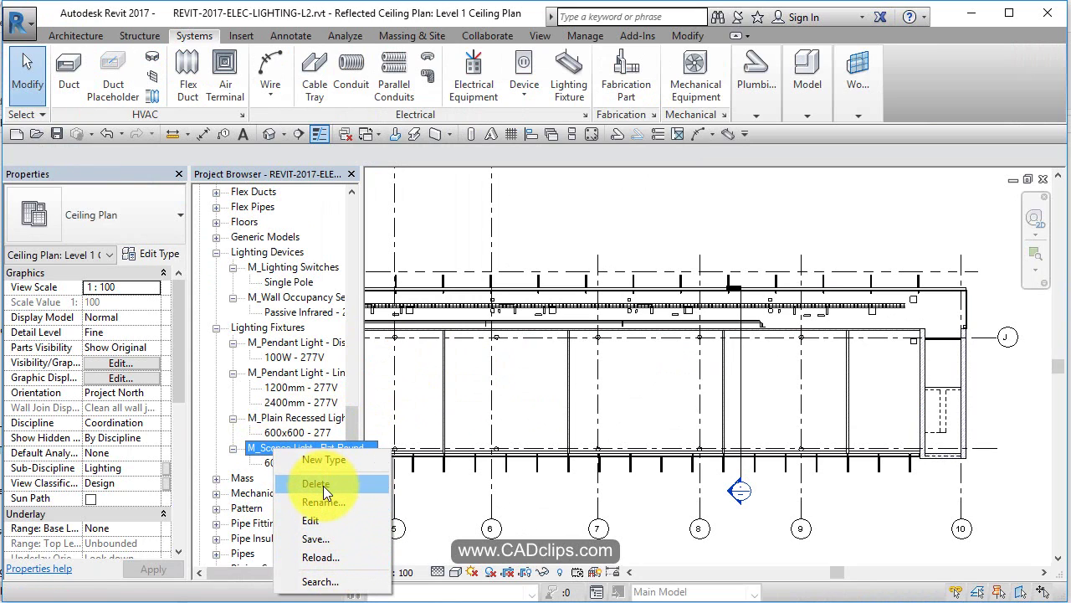
pyautogui.click(415, 516)
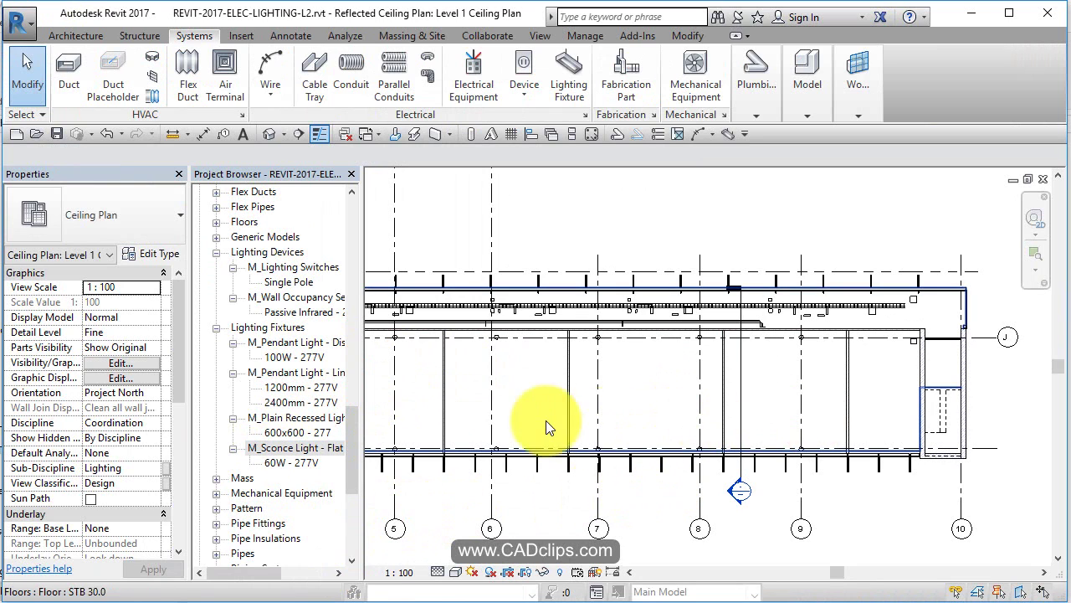
pyautogui.moveTo(546, 420); pyautogui.dragTo(786, 407, button='middle')
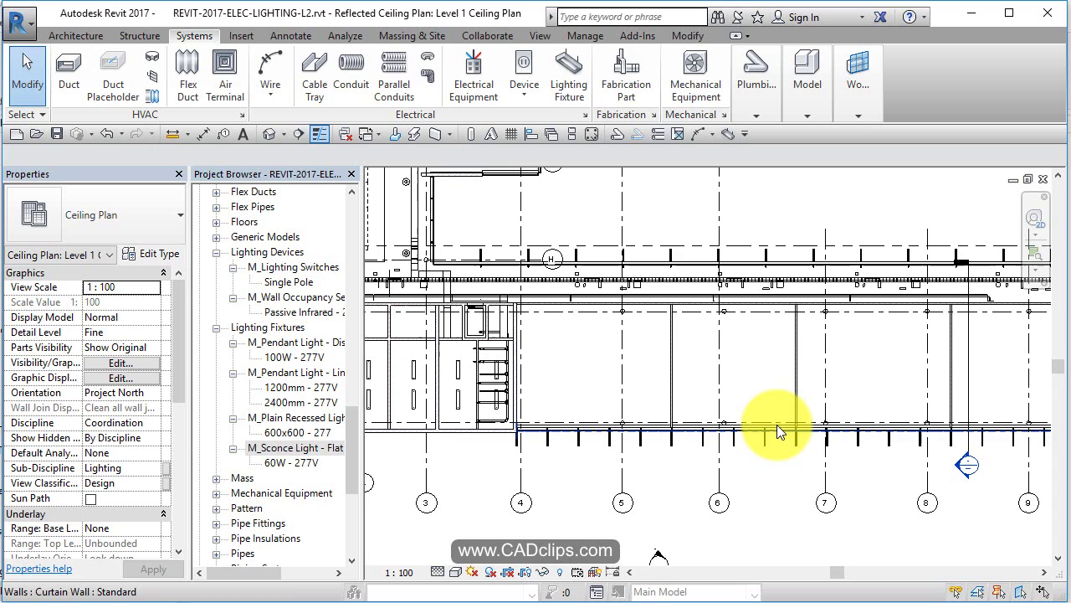
pyautogui.click(724, 134)
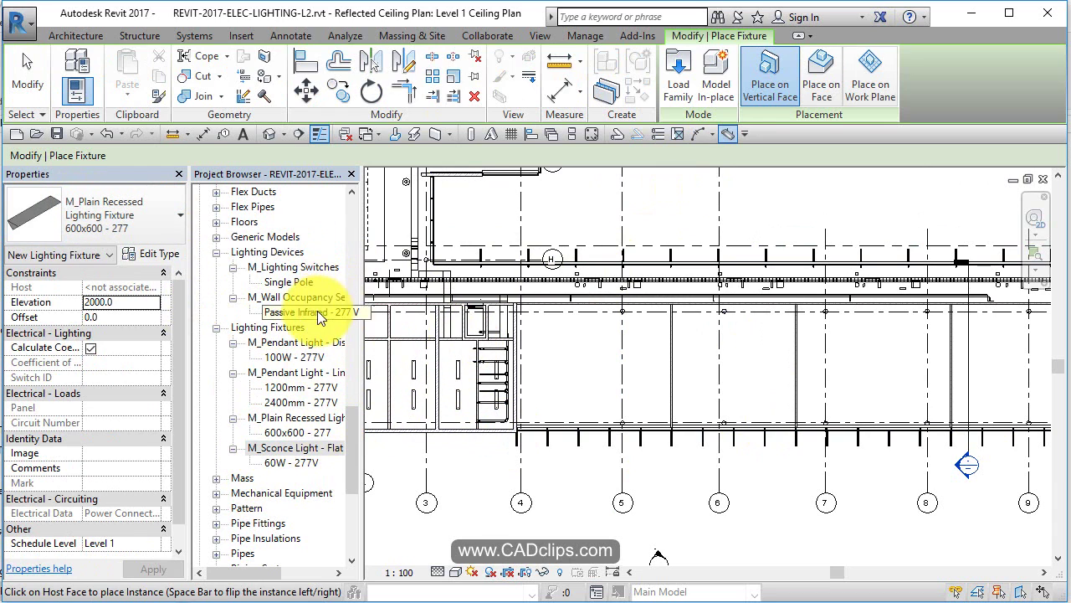
# Select M_Pendant Light - Linear - 2 Lamp : 2400mm - 277V in the type selector
pyautogui.click(123, 220)
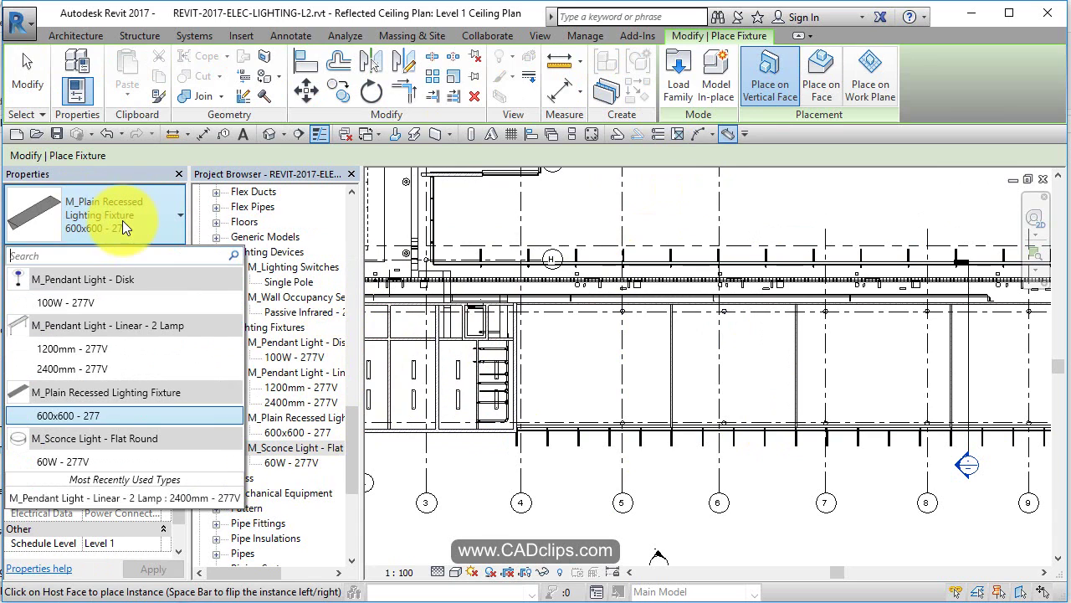
pyautogui.click(83, 368)
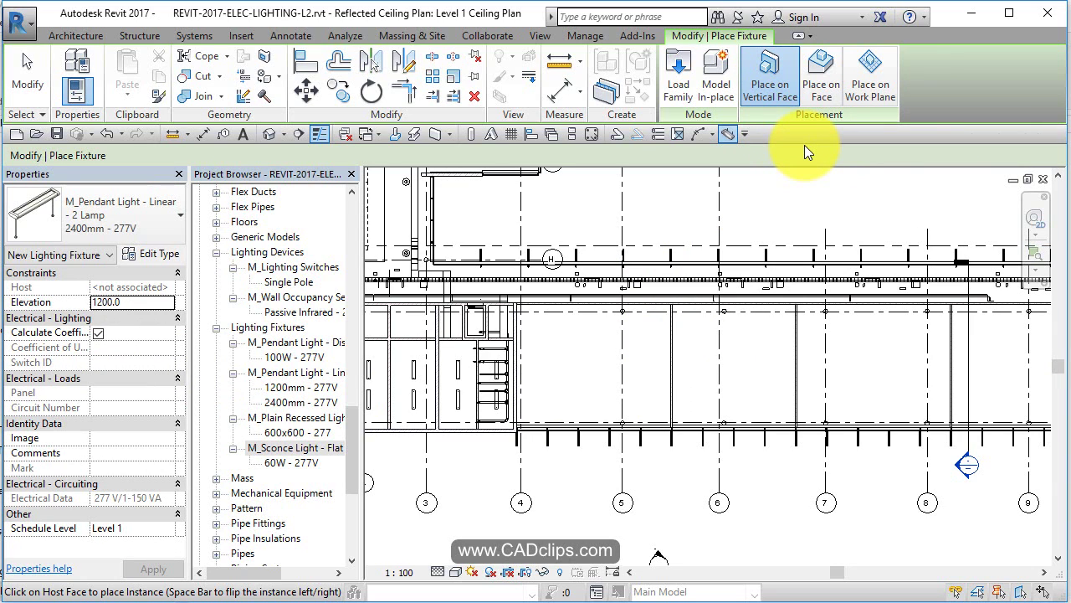
# Switch to Place on Face and place two pendant lights in each of three rows in the first bay
pyautogui.click(816, 80)
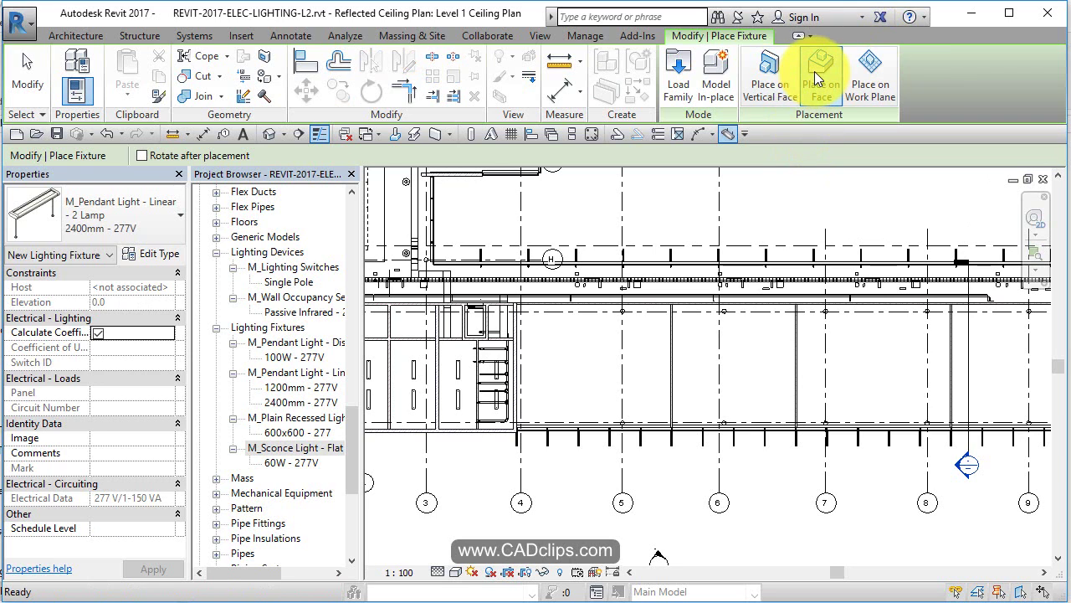
pyautogui.scroll(1, 567, 341)
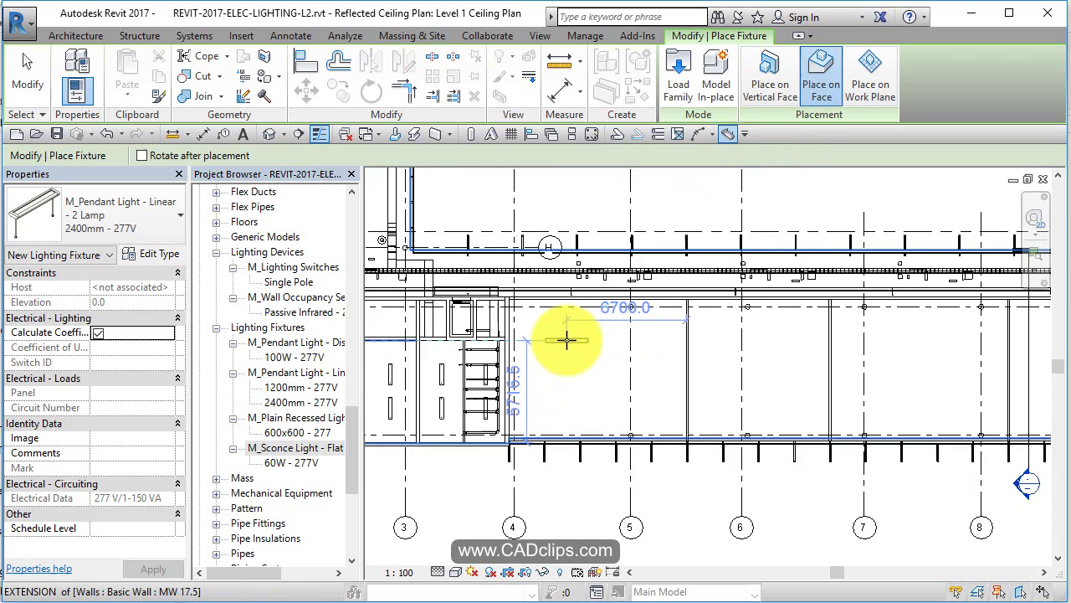
pyautogui.scroll(1, 567, 340)
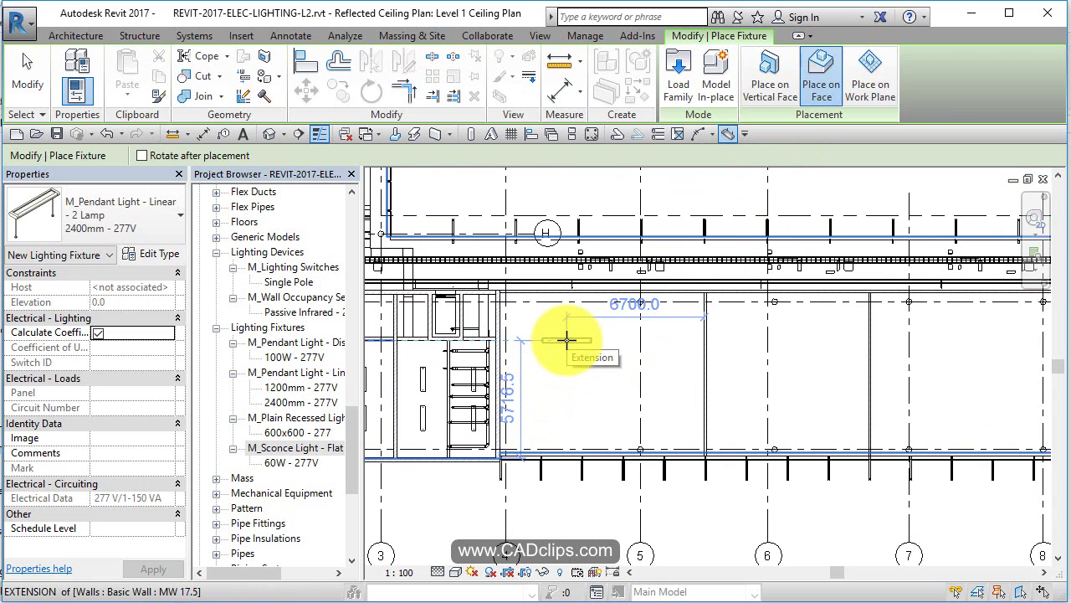
pyautogui.scroll(1, 558, 327)
pyautogui.moveTo(557, 327); pyautogui.dragTo(615, 327, button='middle')
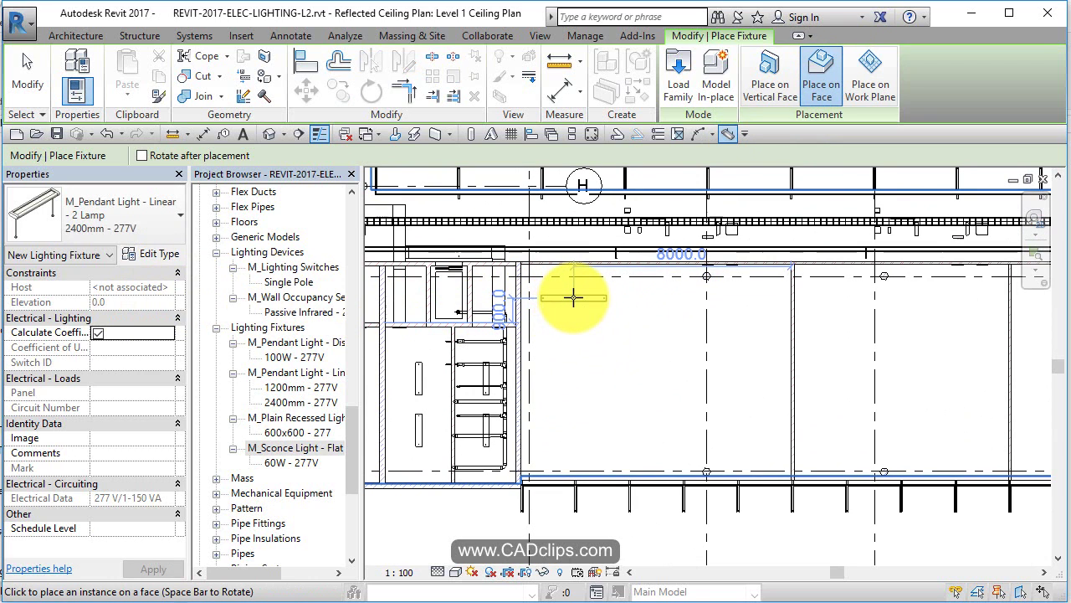
pyautogui.click(573, 297)
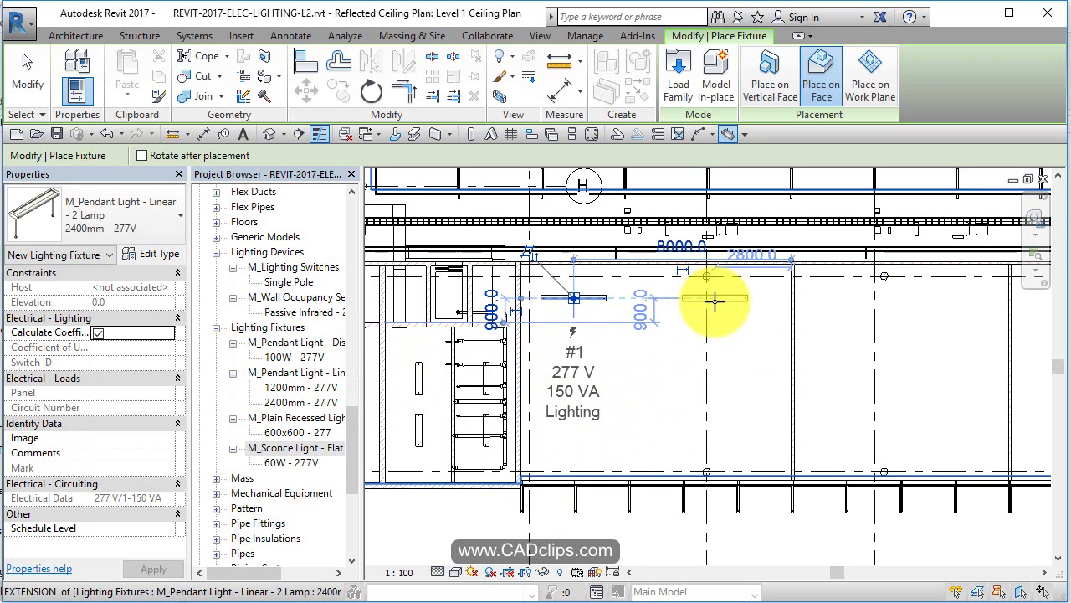
pyautogui.click(714, 298)
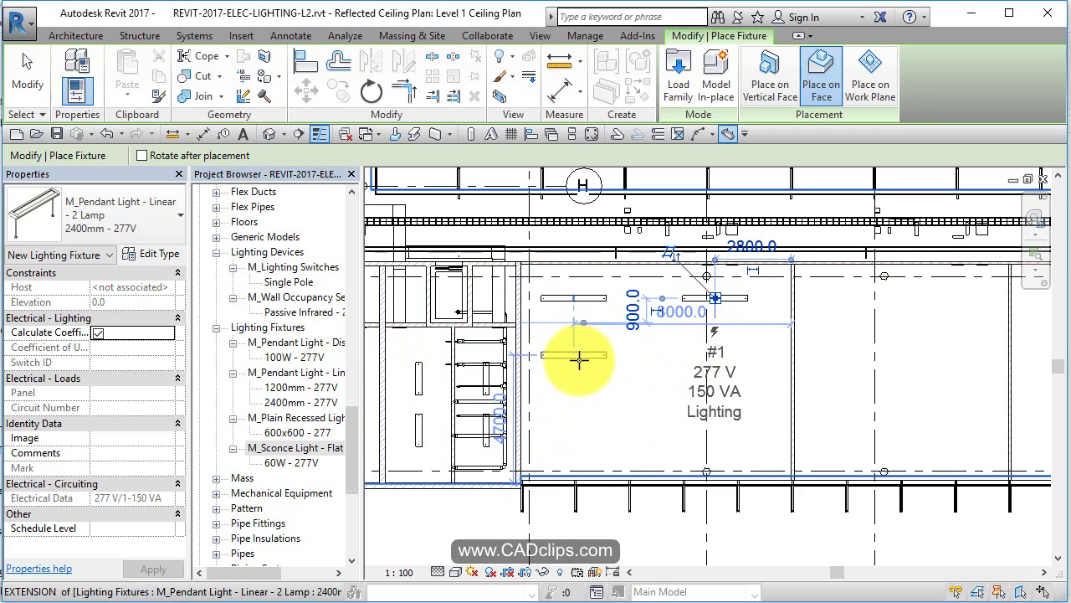
pyautogui.click(579, 360)
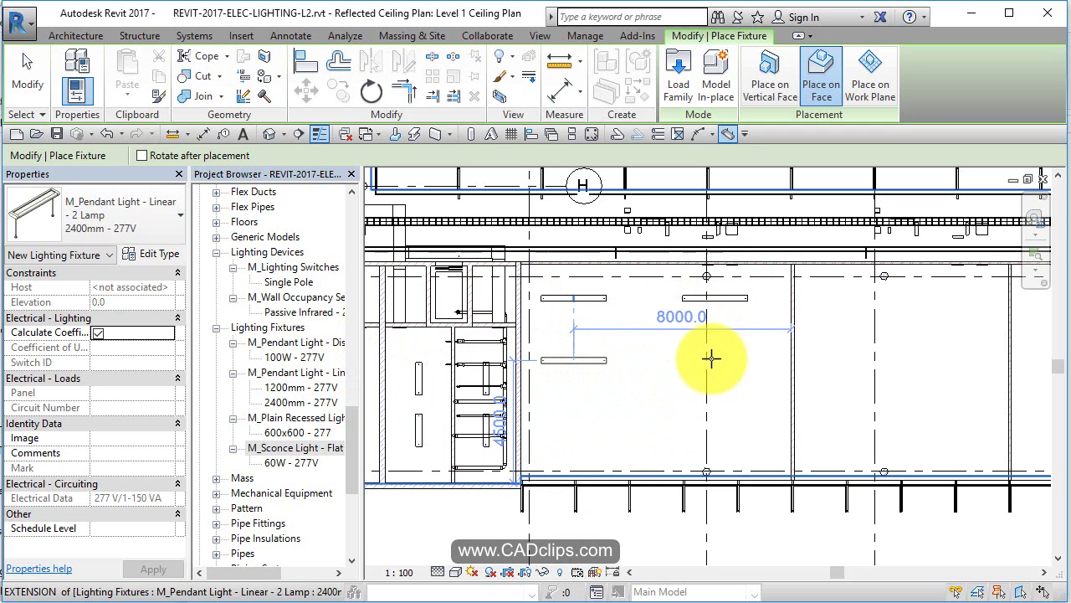
pyautogui.click(709, 360)
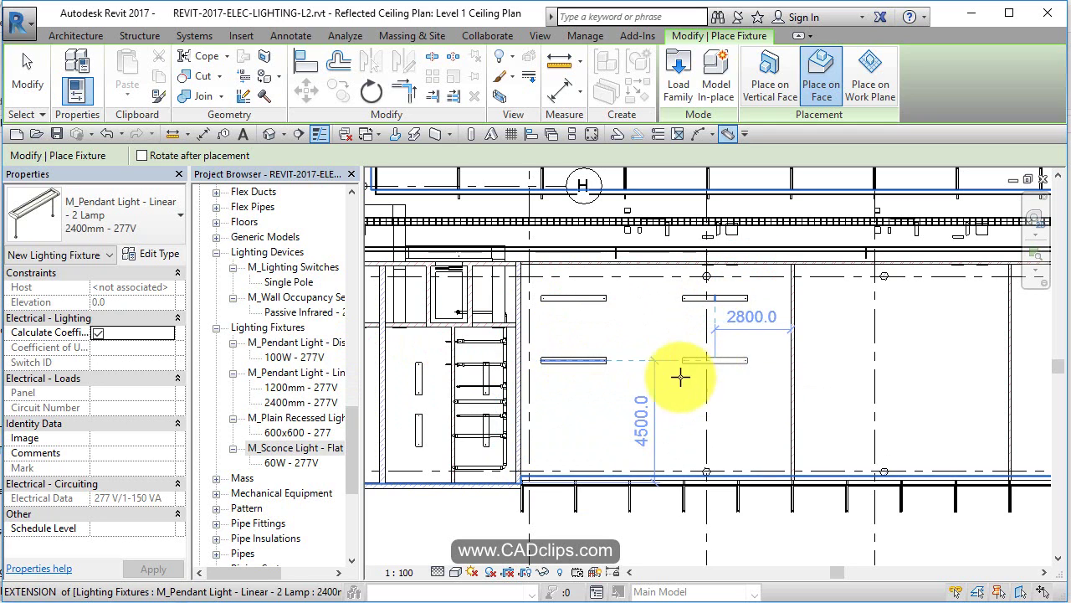
pyautogui.click(569, 425)
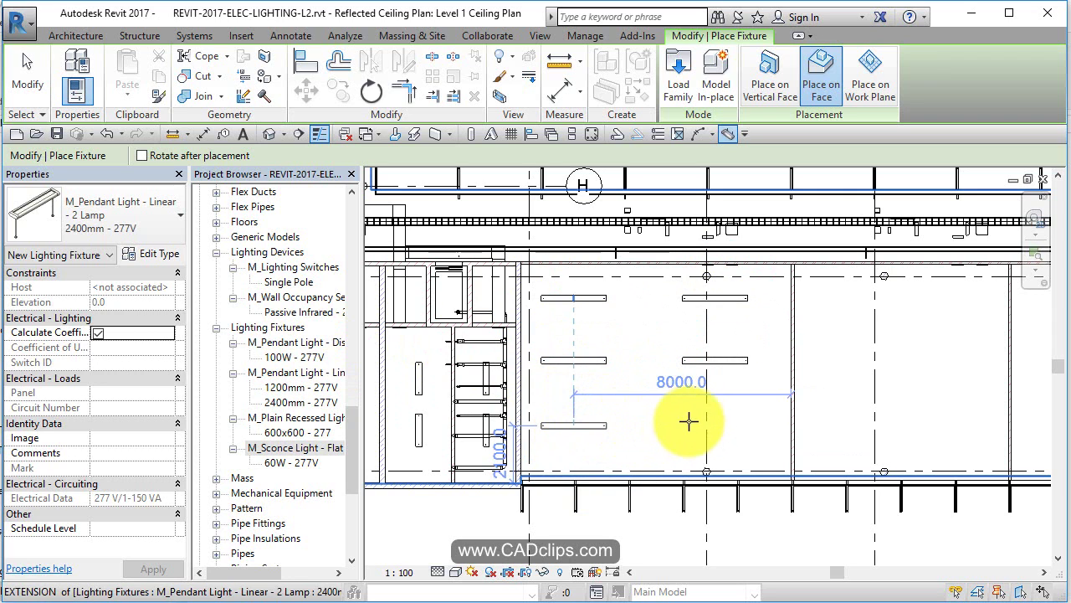
pyautogui.click(768, 421)
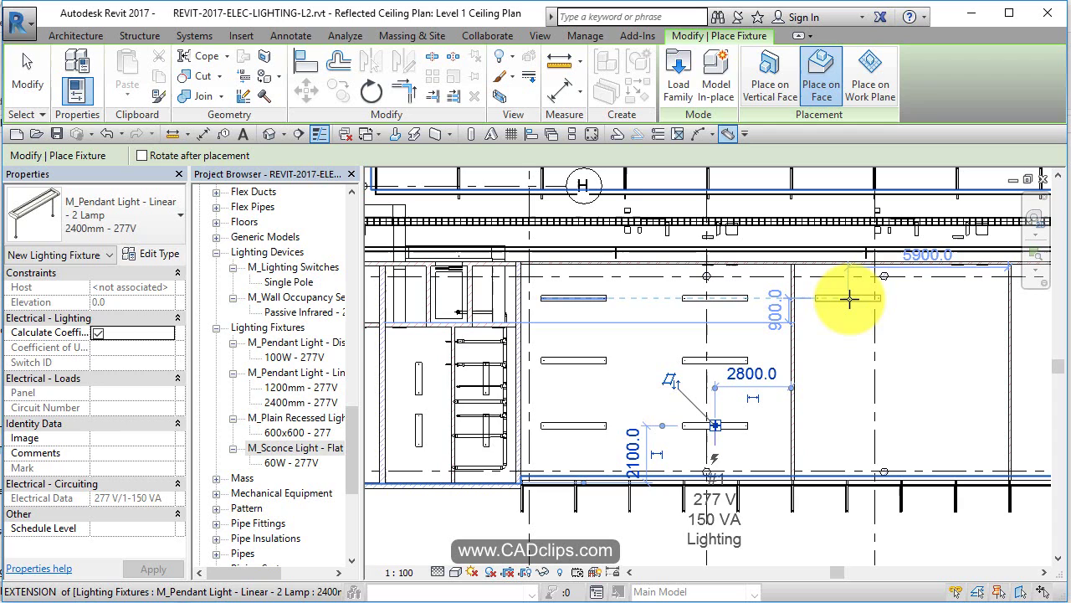
# Place top, middle and bottom row pendant lights in the next bays to the right
pyautogui.click(848, 298)
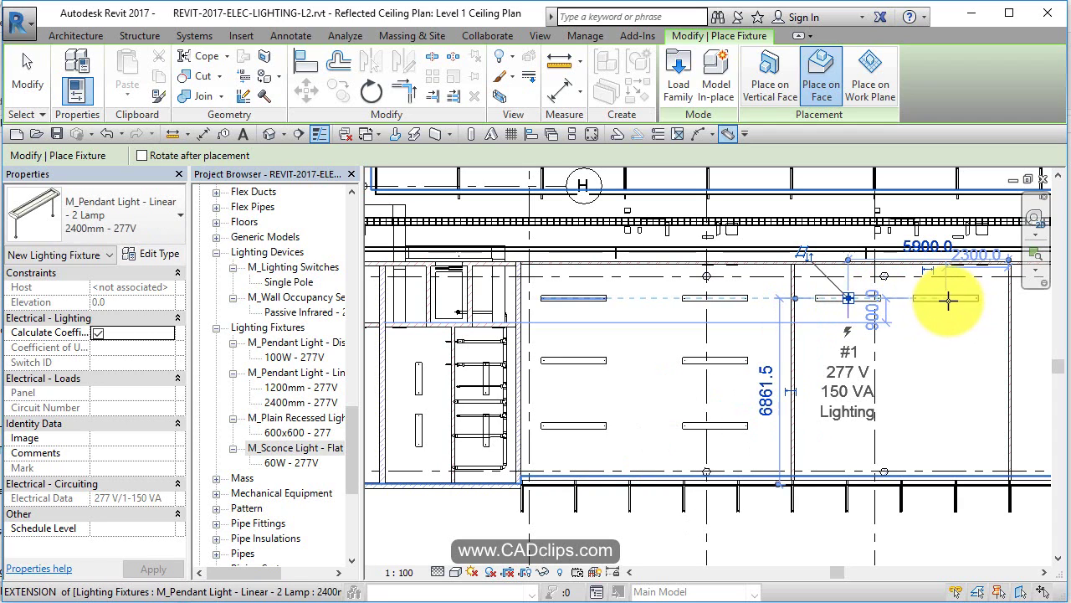
pyautogui.click(948, 299)
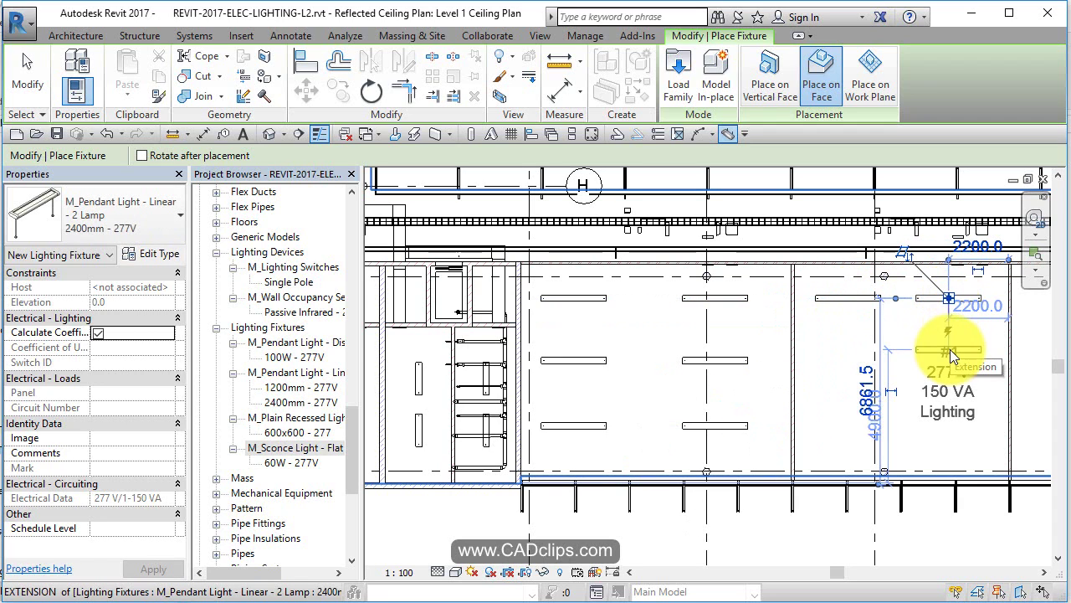
pyautogui.click(948, 360)
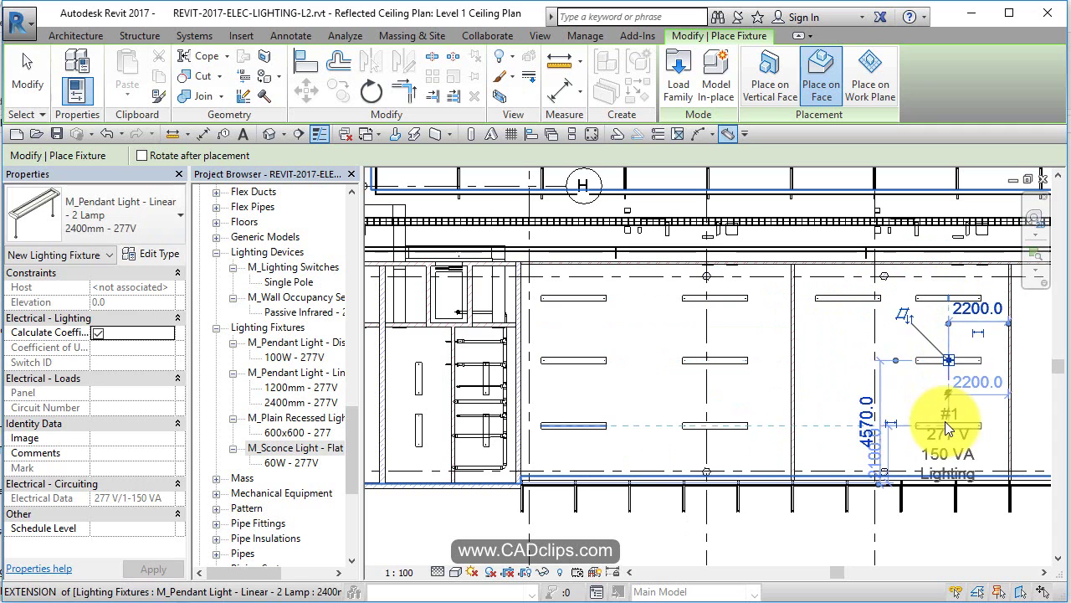
pyautogui.click(948, 425)
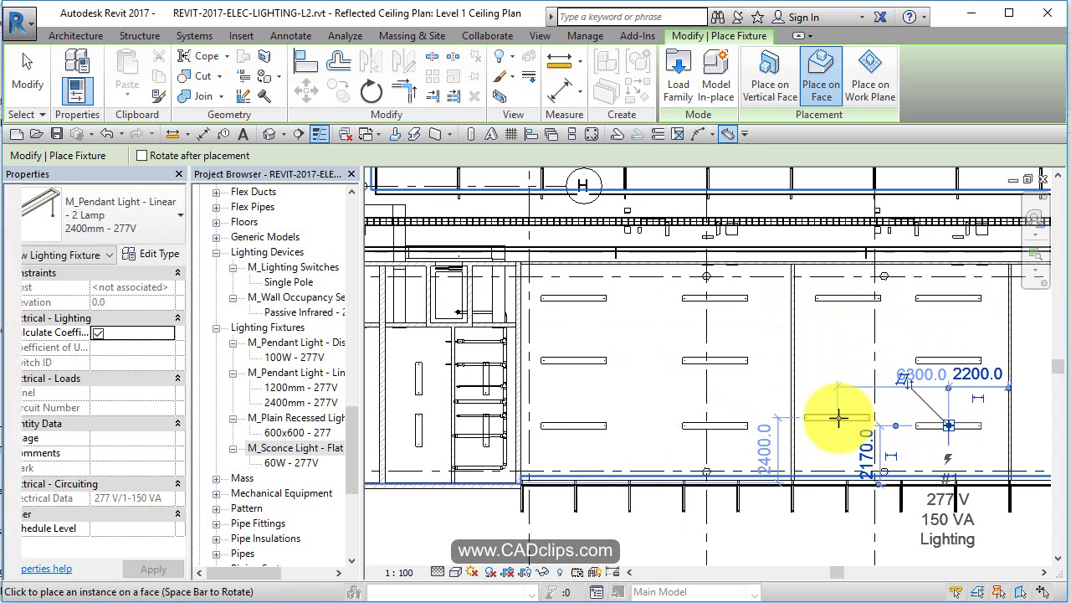
pyautogui.click(837, 360)
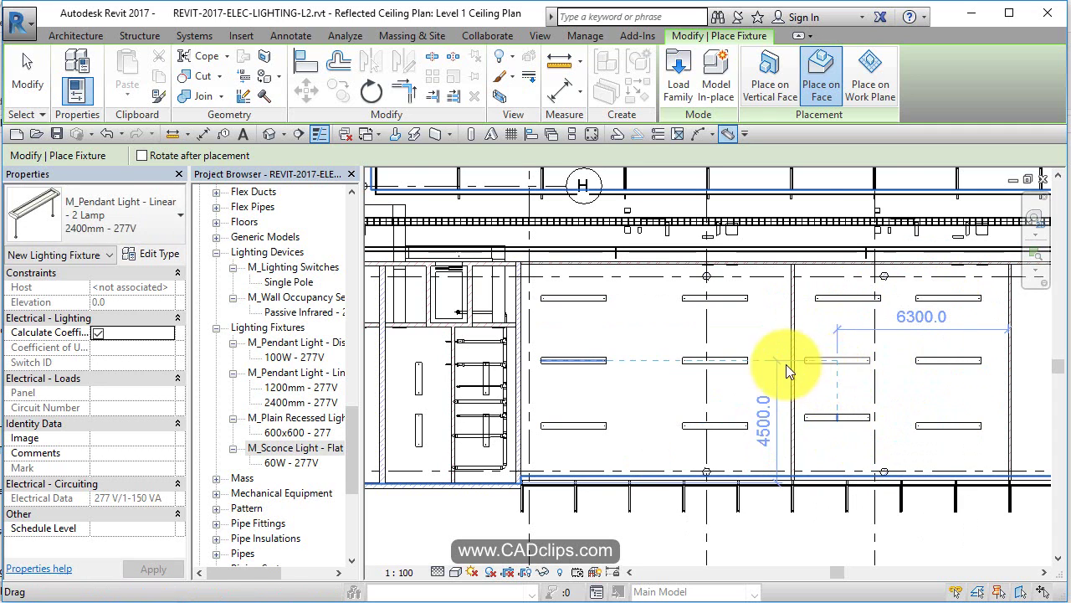
# Place three rows of pendant lights in the left bay, keeping them horizontal, then finish placement
pyautogui.moveTo(723, 389); pyautogui.dragTo(342, 363, button='middle')
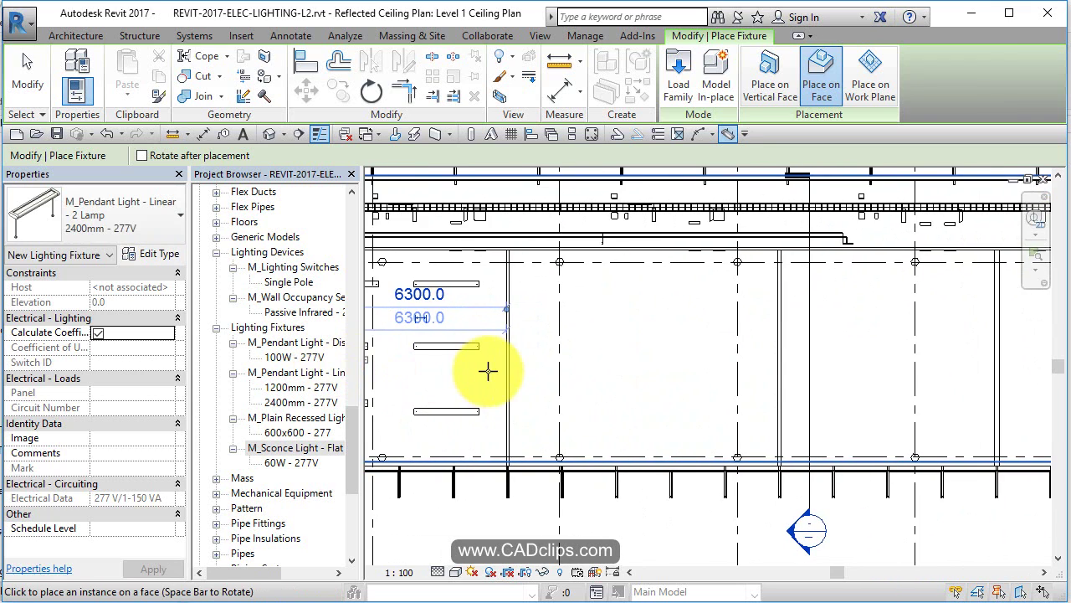
pyautogui.scroll(-1, 490, 371)
pyautogui.scroll(1, 561, 311)
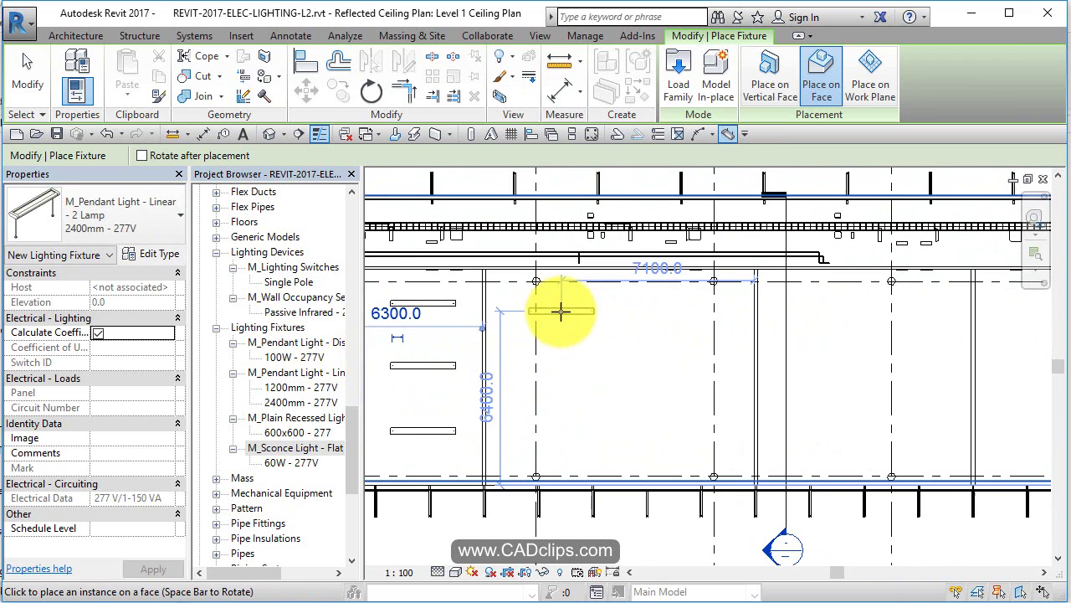
pyautogui.click(550, 306)
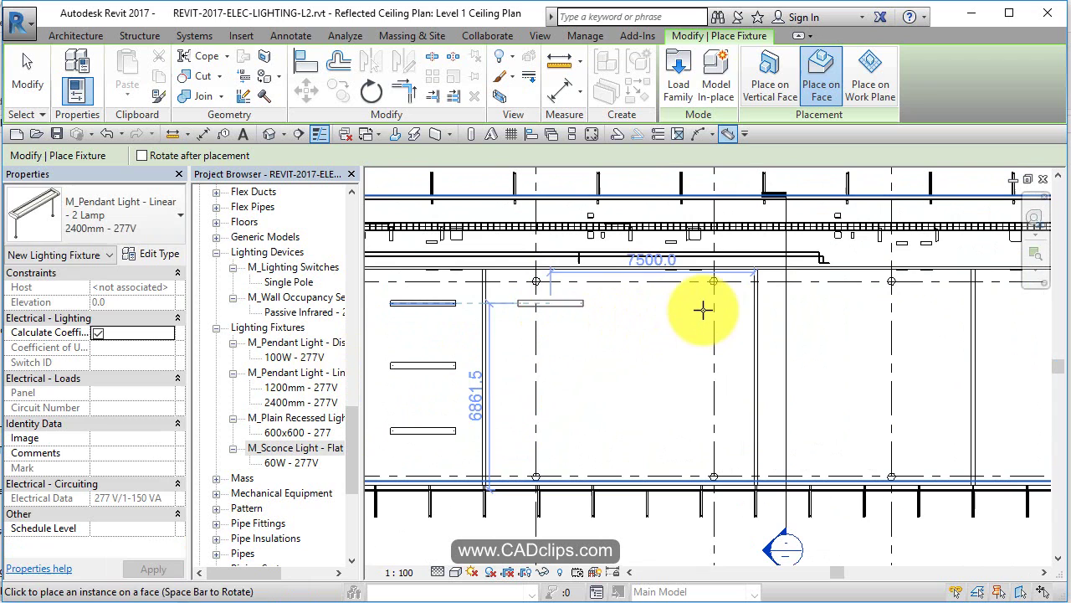
pyautogui.click(699, 358)
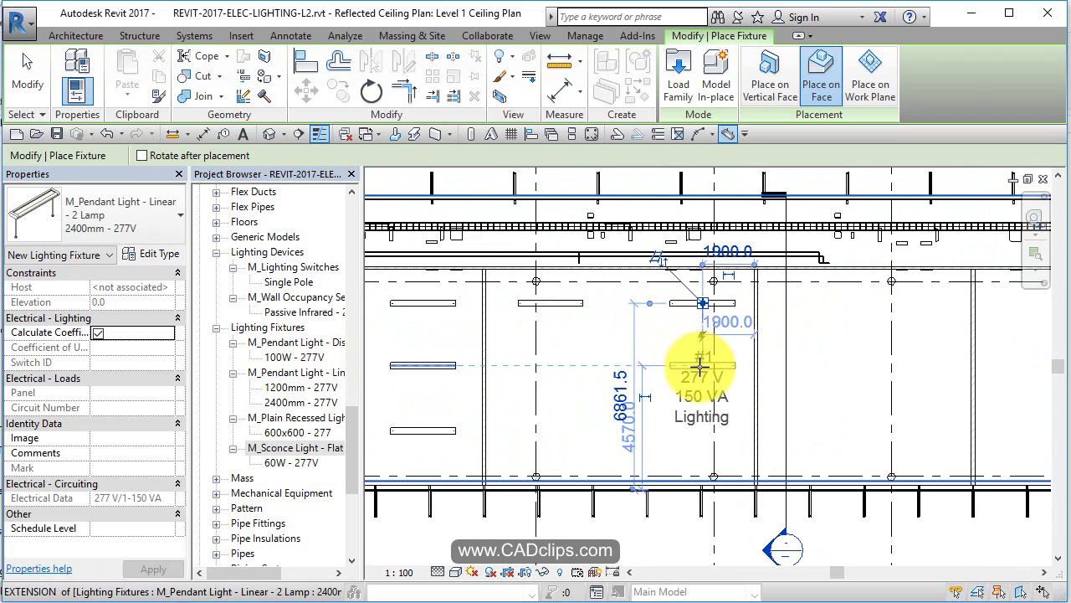
pyautogui.press('space')
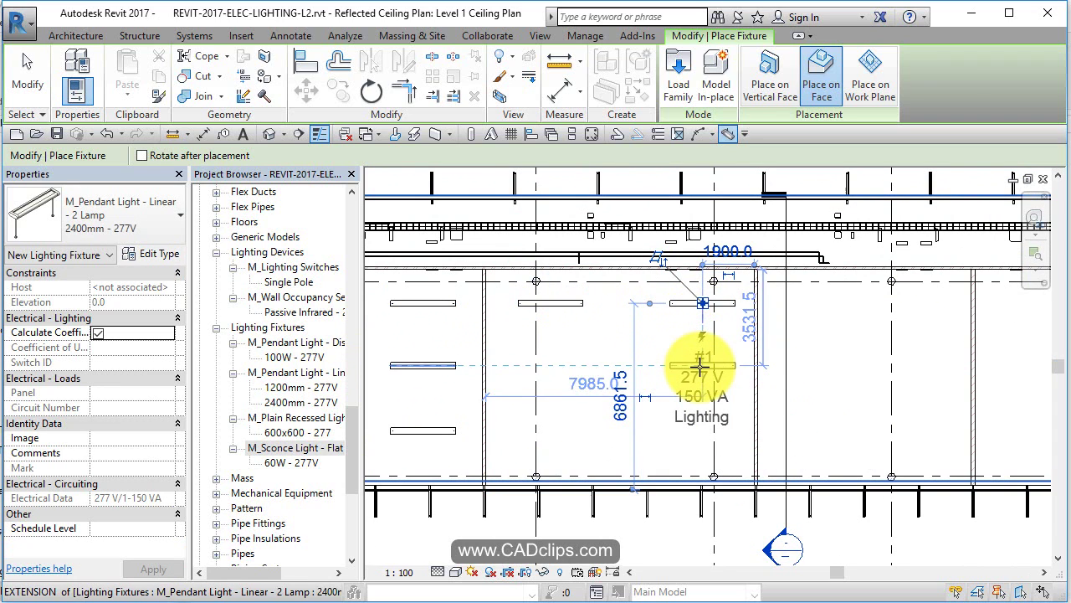
pyautogui.press('space')
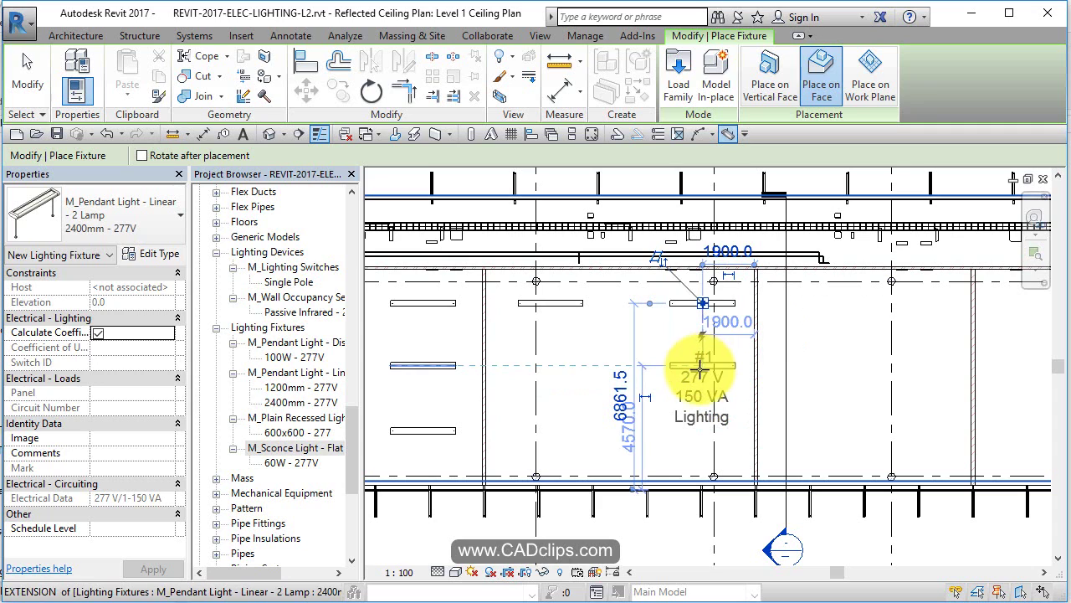
pyautogui.click(702, 373)
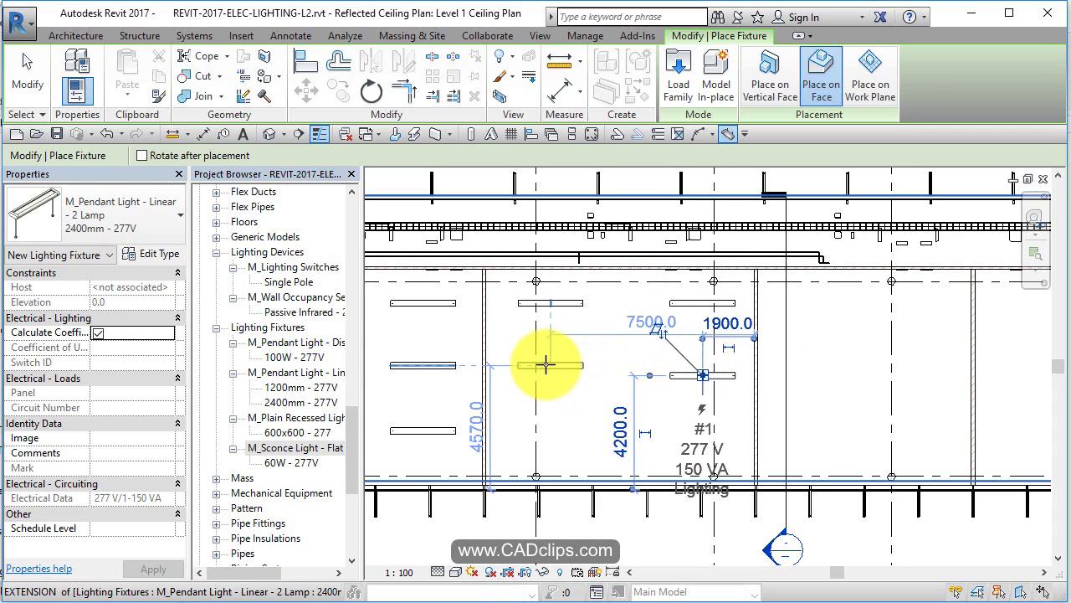
pyautogui.click(546, 364)
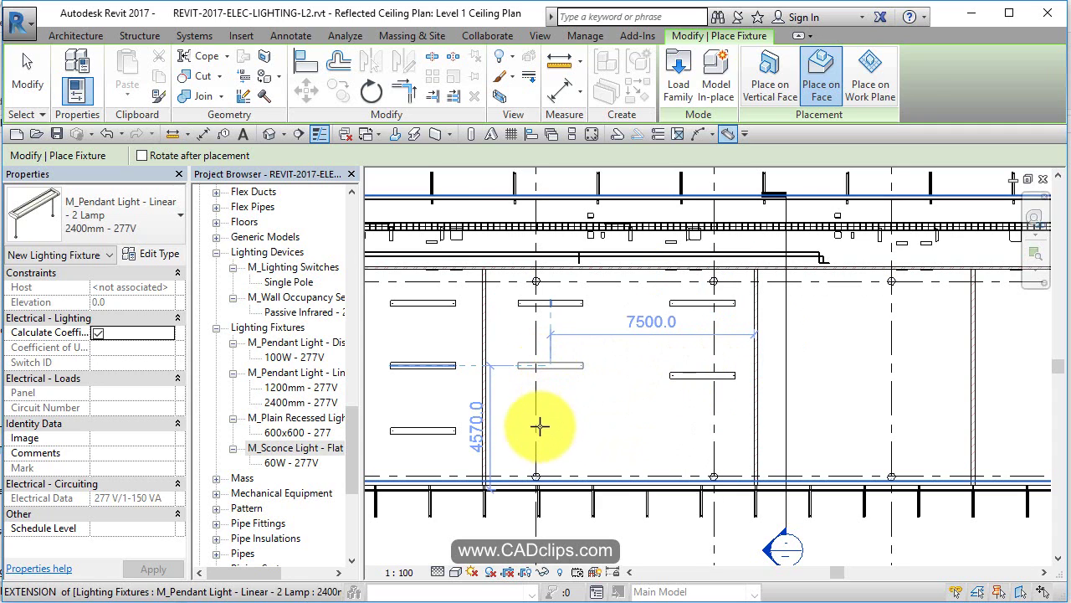
pyautogui.click(700, 431)
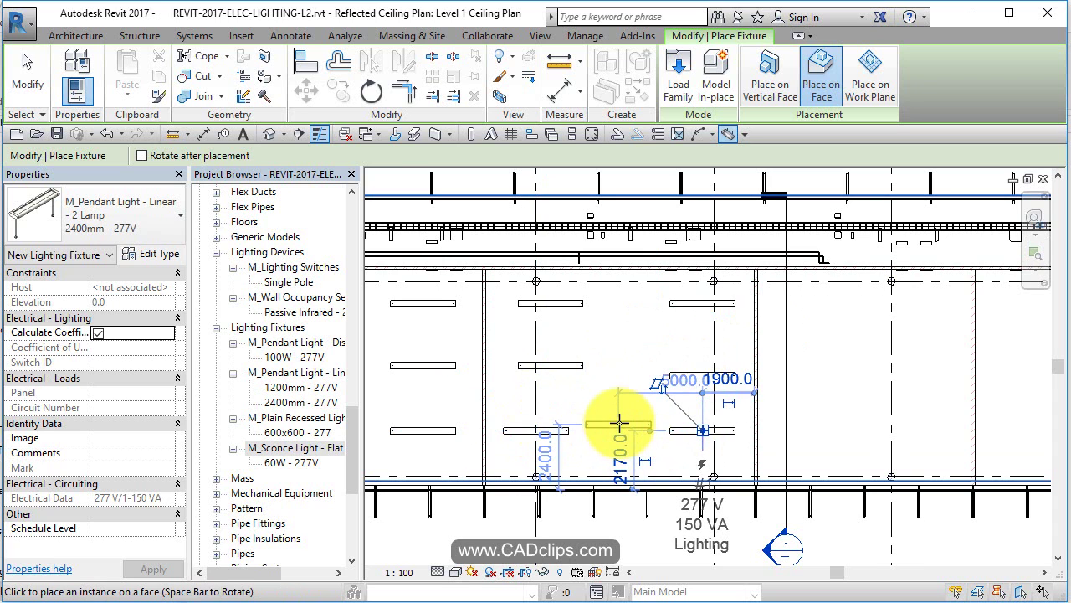
pyautogui.press('Escape')
pyautogui.press('Escape')
# Draw Section 7 from left of the pendant lights to grid 6
pyautogui.scroll(-1, 621, 427)
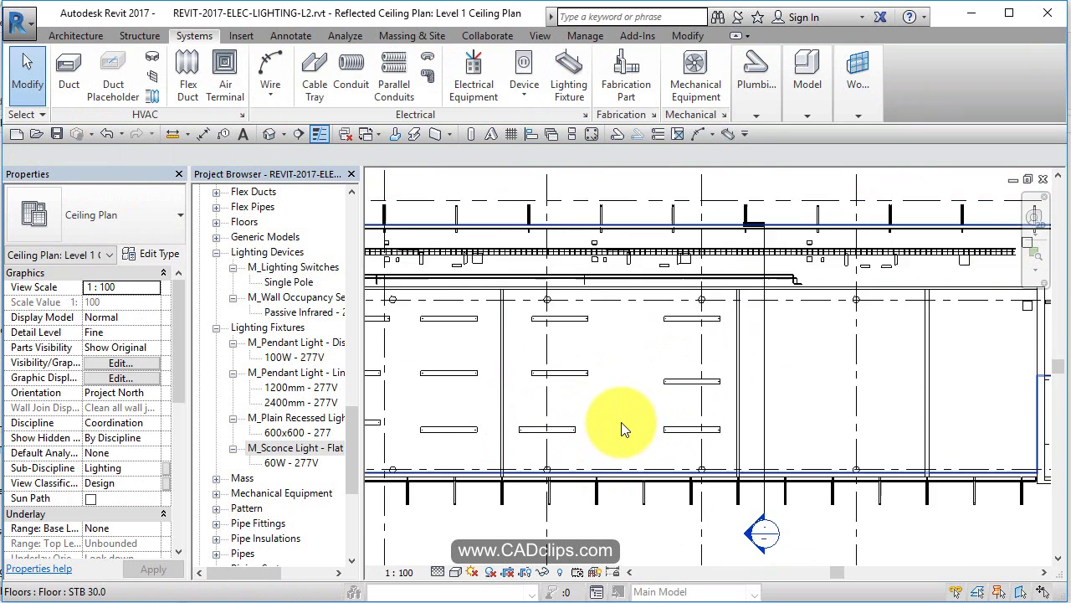
pyautogui.moveTo(622, 429); pyautogui.dragTo(835, 407, button='middle')
pyautogui.scroll(-1, 748, 402)
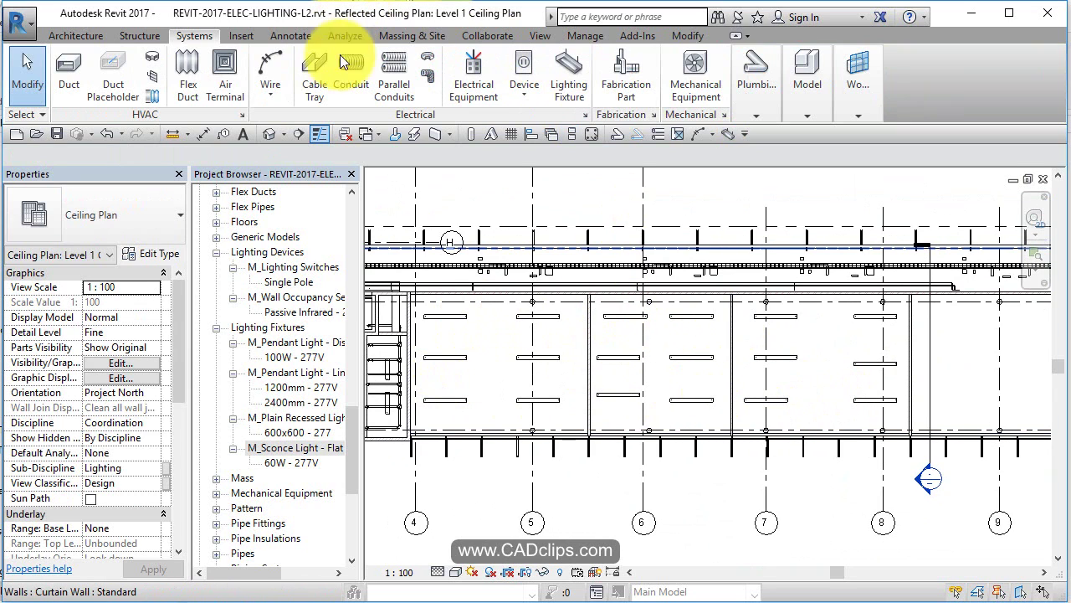
pyautogui.click(299, 135)
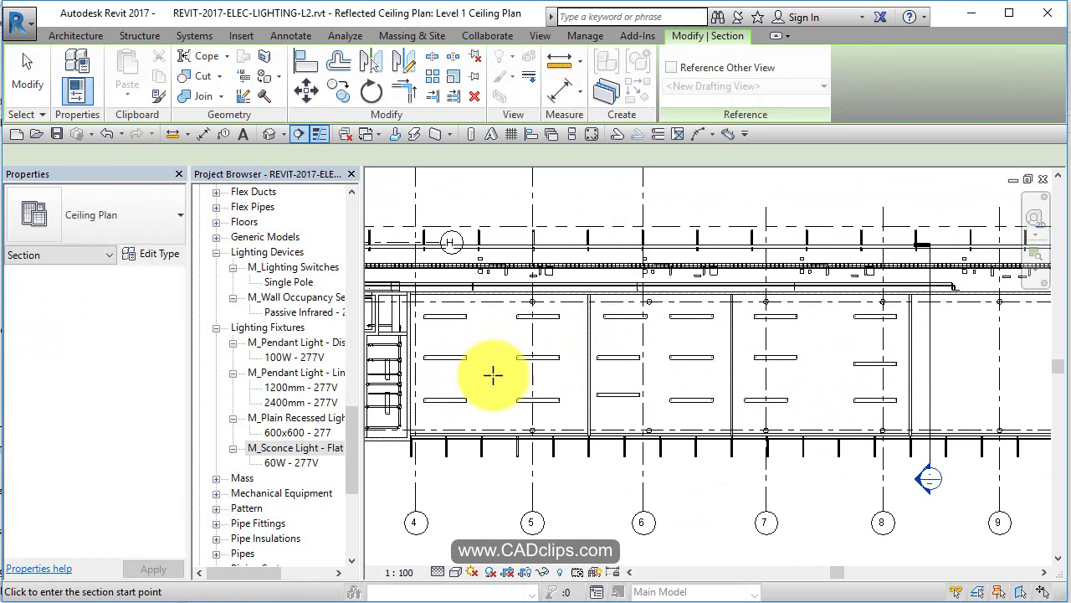
pyautogui.click(483, 374)
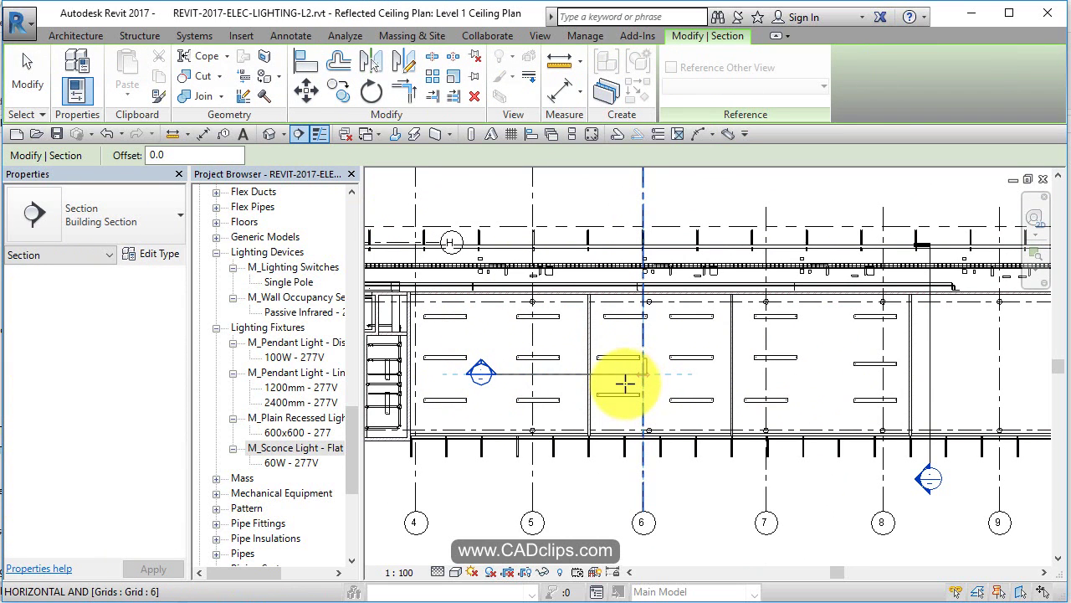
pyautogui.click(623, 381)
pyautogui.press('Escape')
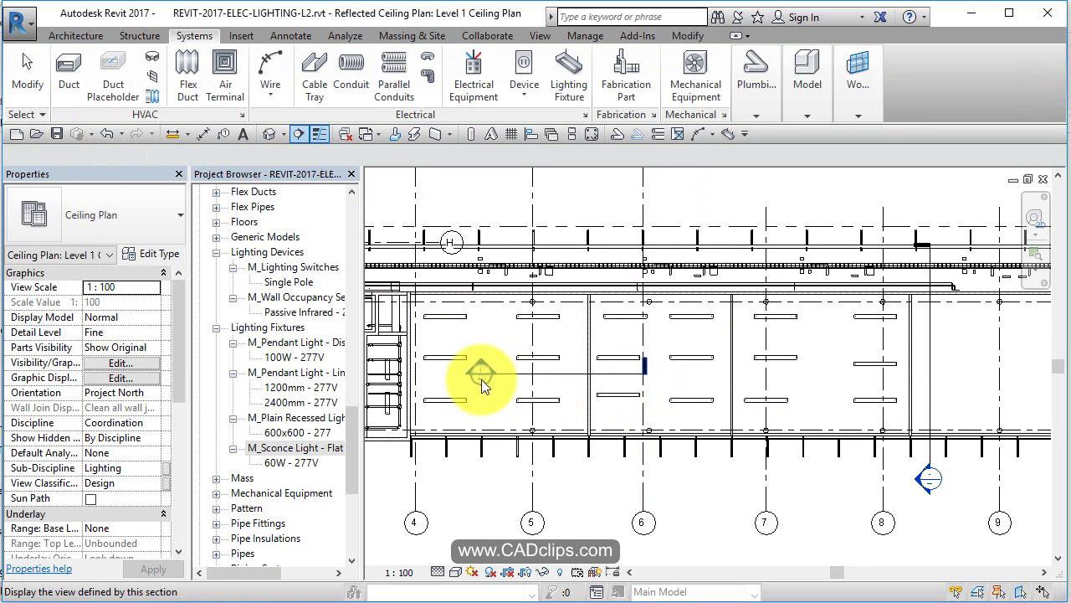
# Open Section 7 and set its detail level to Fine
pyautogui.doubleClick(572, 404)
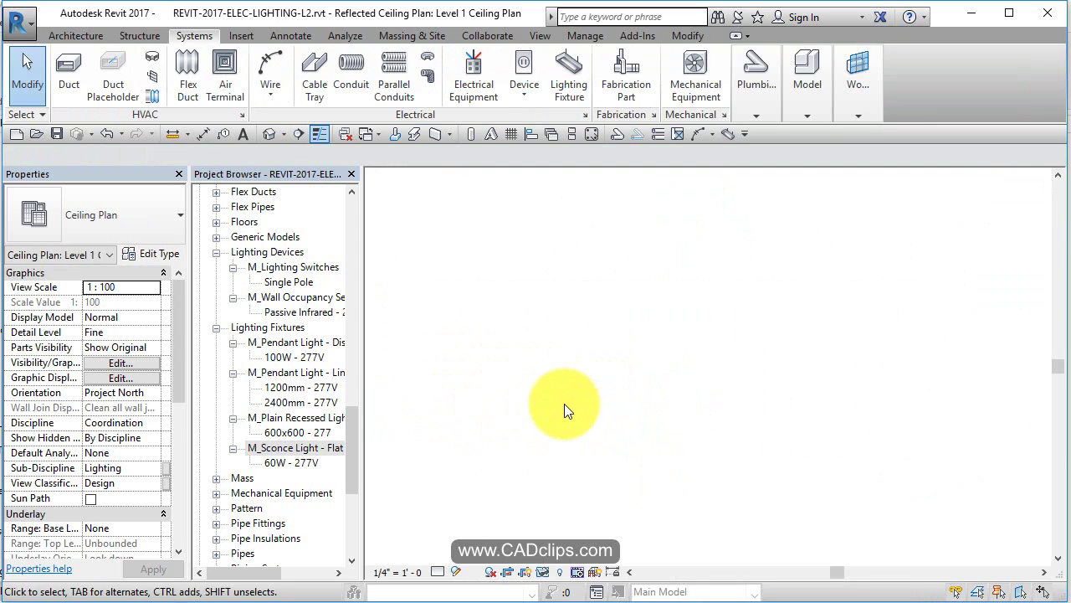
pyautogui.click(455, 572)
pyautogui.click(463, 554)
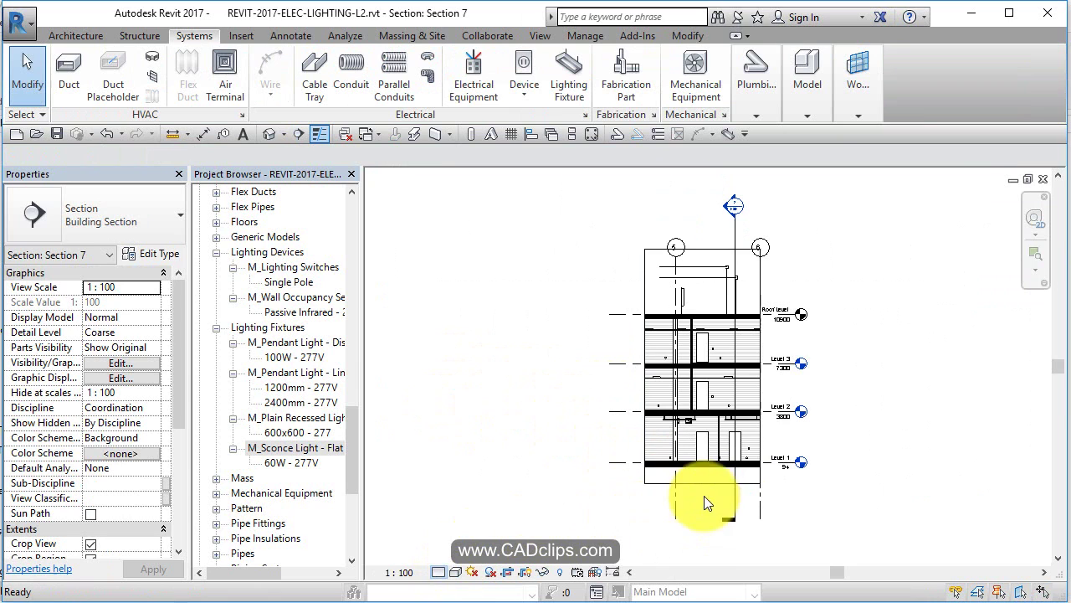
# Zoom to the Level 1 ceiling and select the pendant light to check its 2300.0 mounting height
pyautogui.click(705, 255)
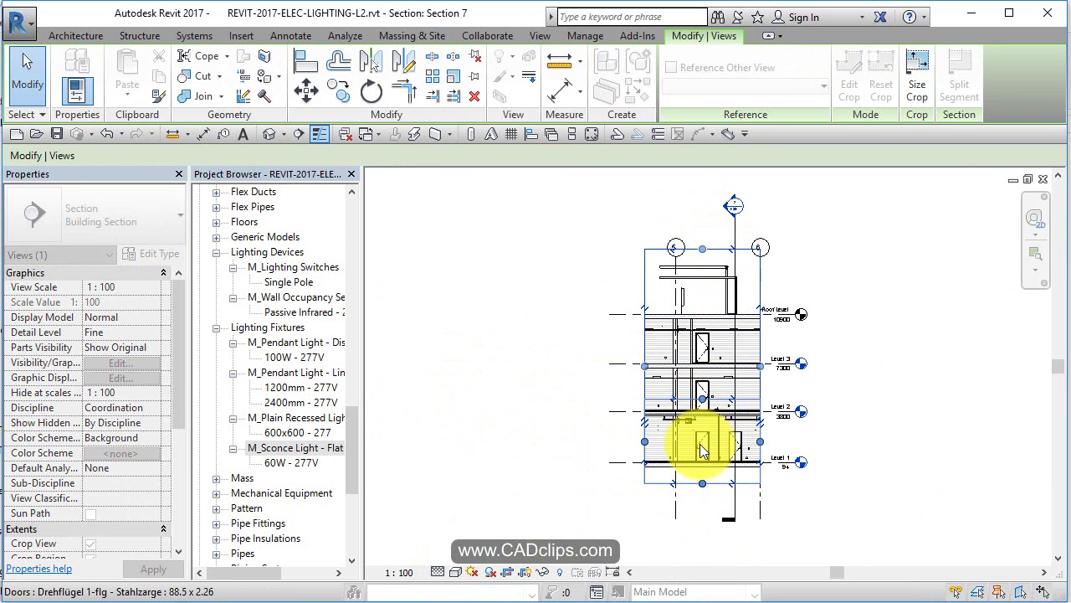
pyautogui.scroll(6, 738, 452)
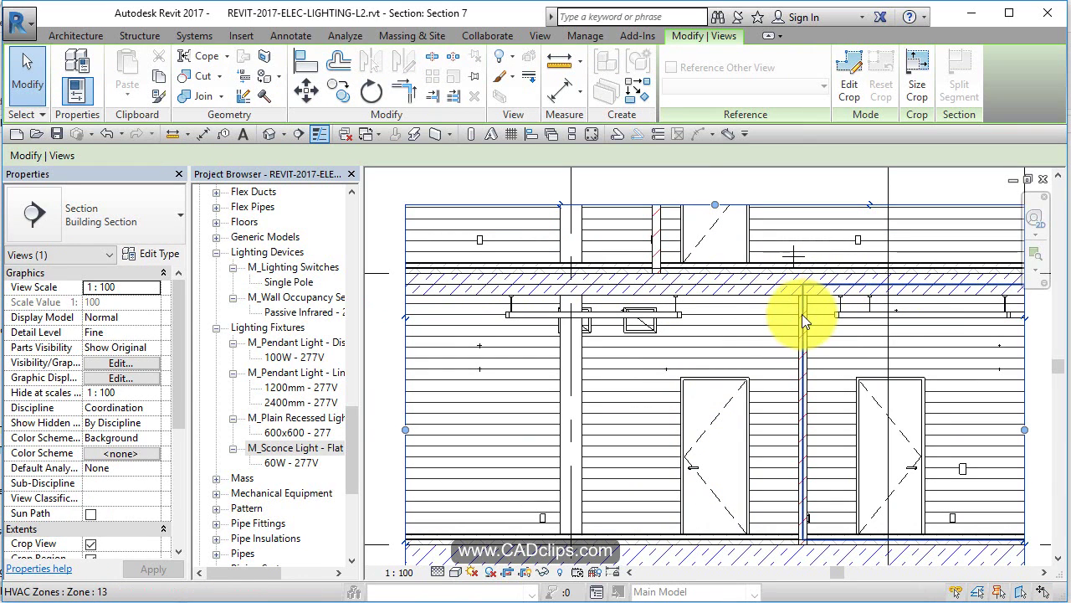
pyautogui.moveTo(737, 321); pyautogui.dragTo(649, 339, button='middle')
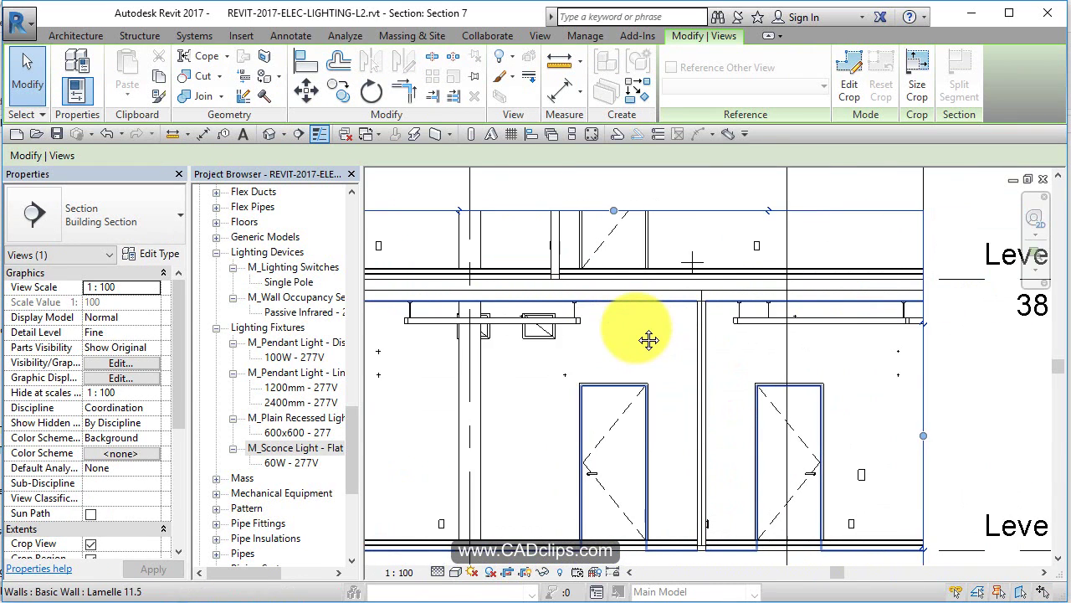
pyautogui.click(568, 318)
pyautogui.press('Escape')
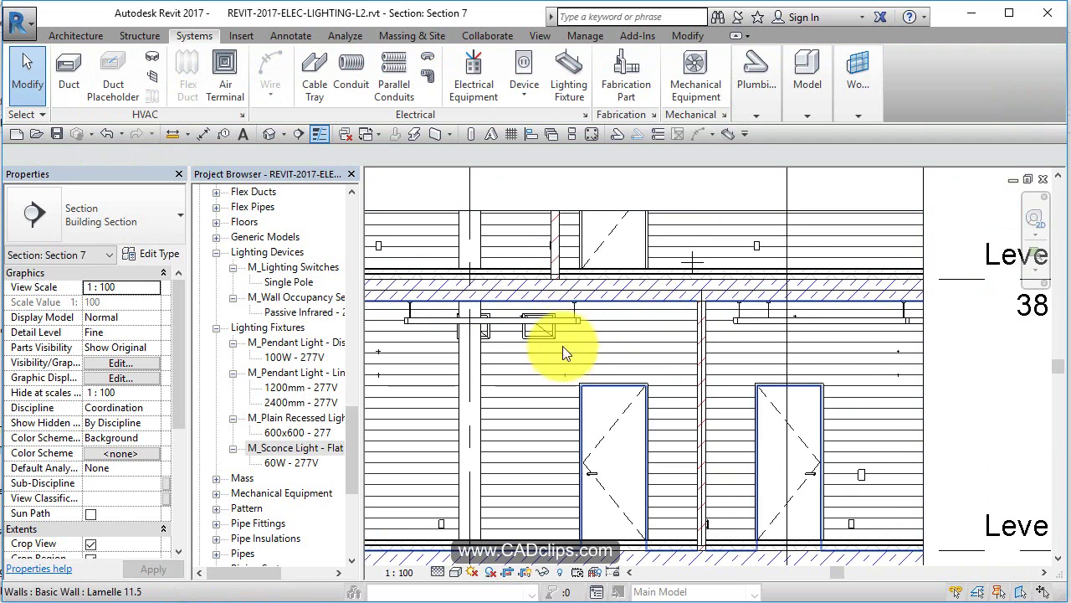
pyautogui.click(562, 326)
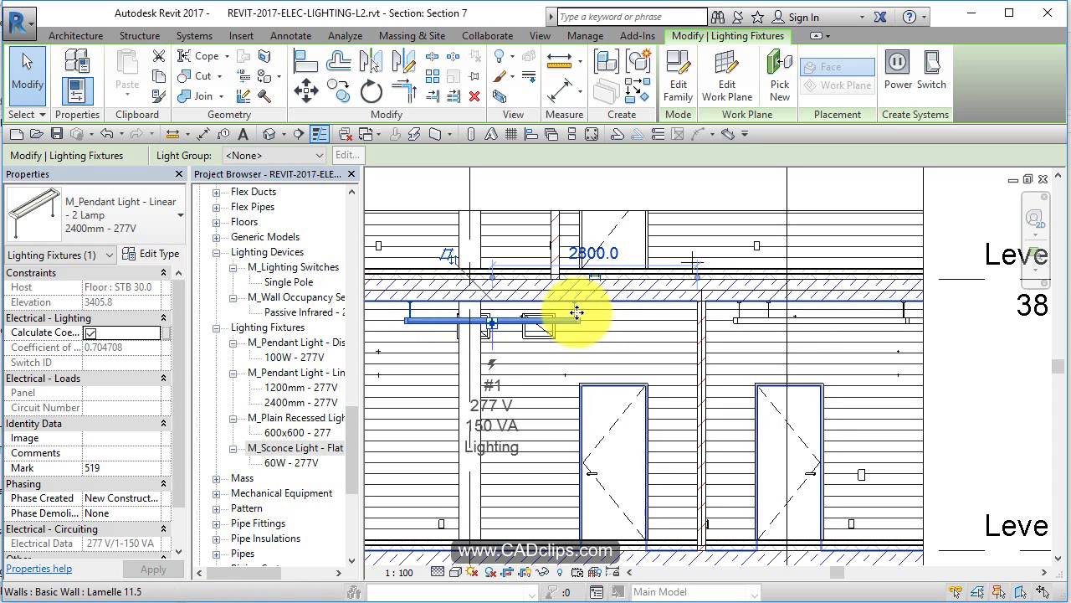
pyautogui.press('Escape')
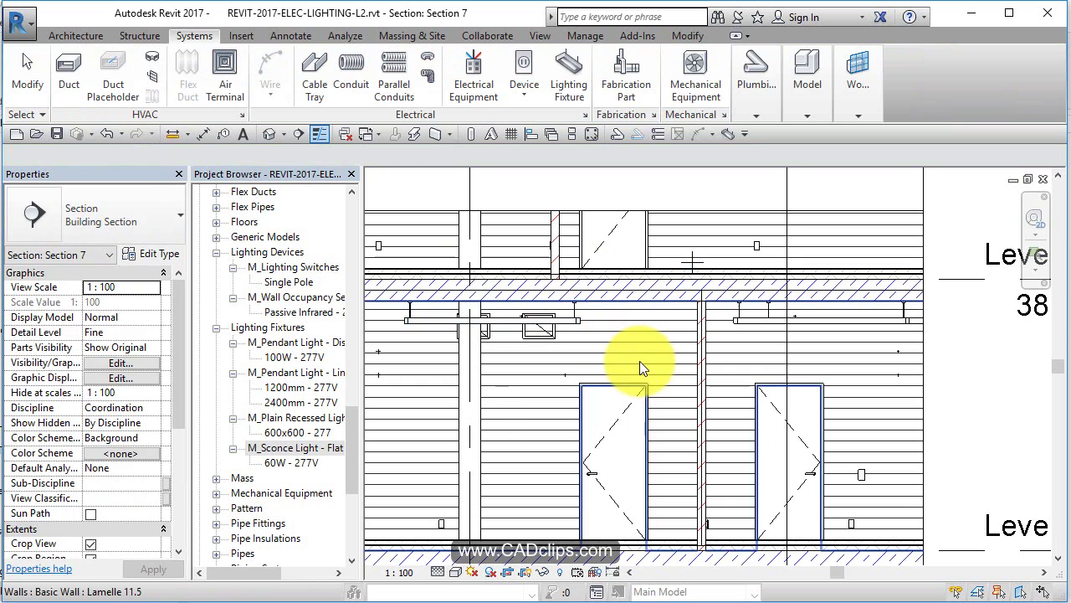
pyautogui.scroll(-3, 639, 361)
pyautogui.moveTo(706, 368); pyautogui.dragTo(646, 377, button='middle')
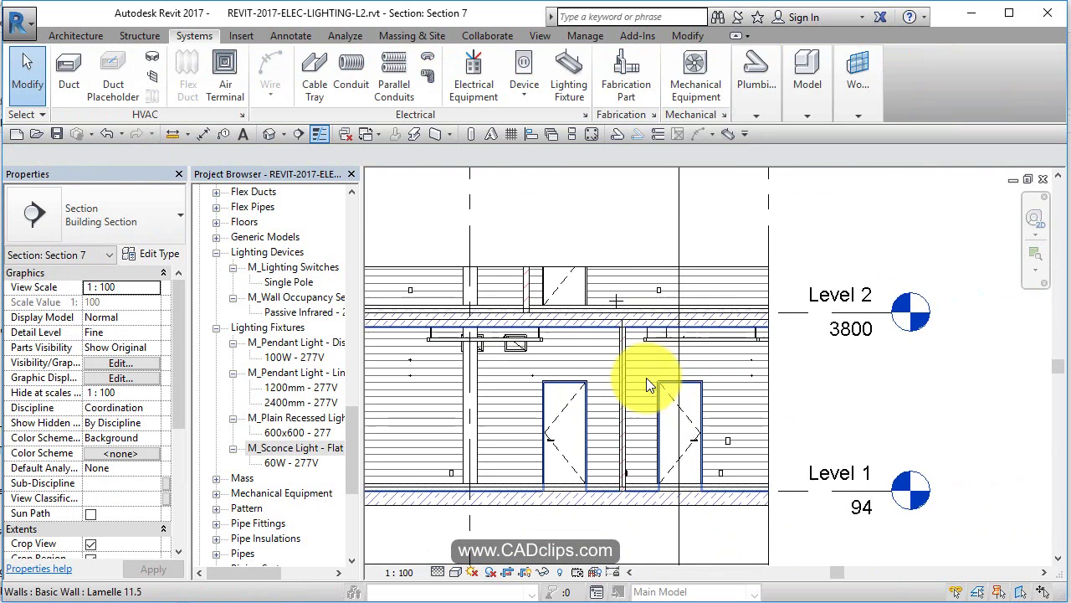
pyautogui.scroll(-1, 646, 378)
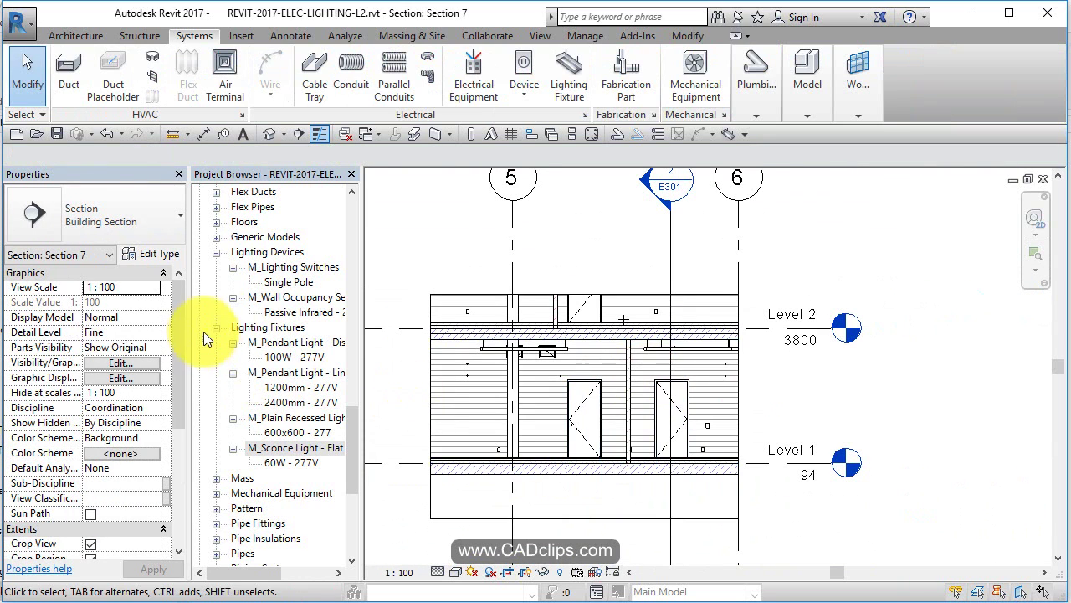
pyautogui.scroll(10, 349, 202)
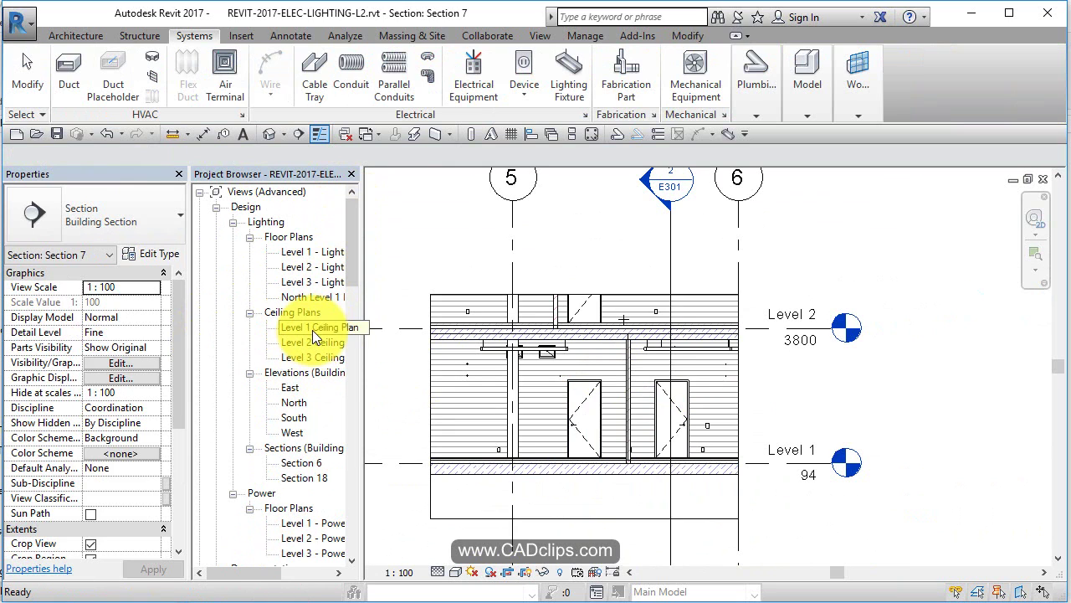
# Open the Level 1 Ceiling Plan and align the top-row pendant lights to the first fixture
pyautogui.doubleClick(312, 329)
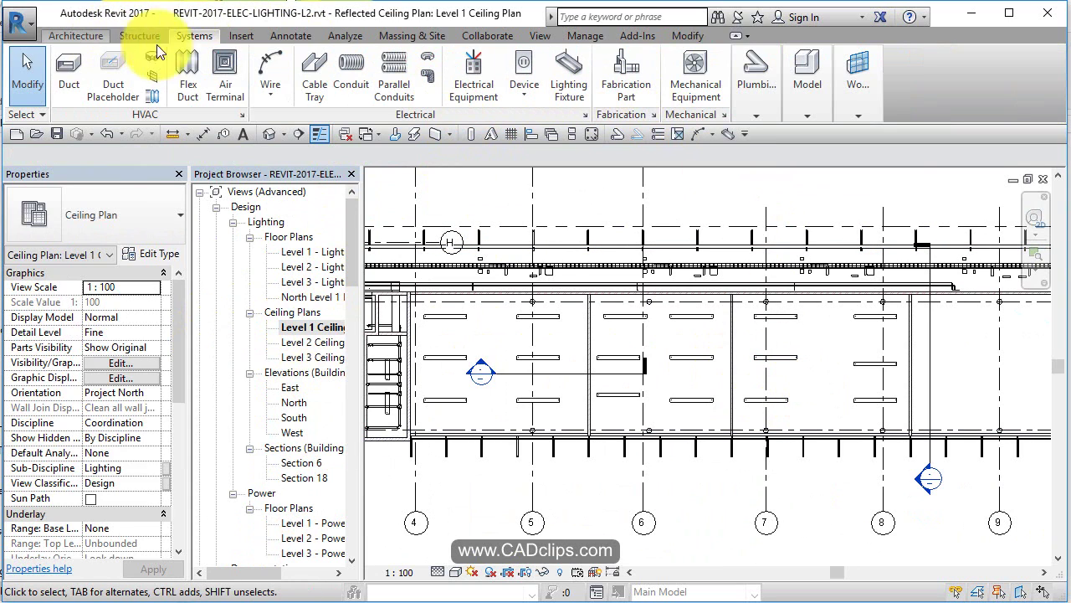
pyautogui.click(687, 35)
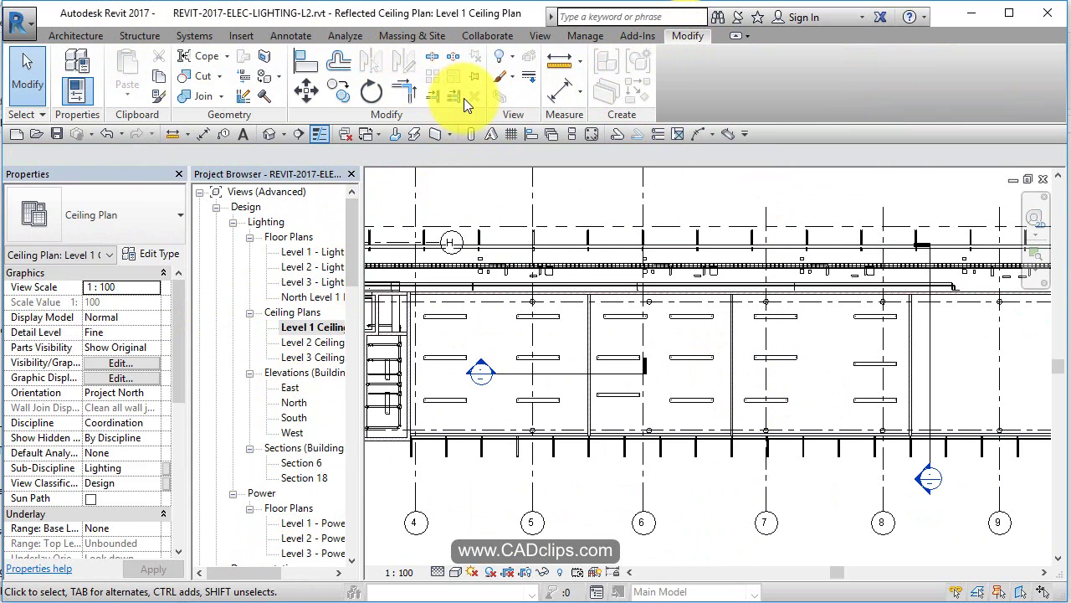
pyautogui.click(303, 60)
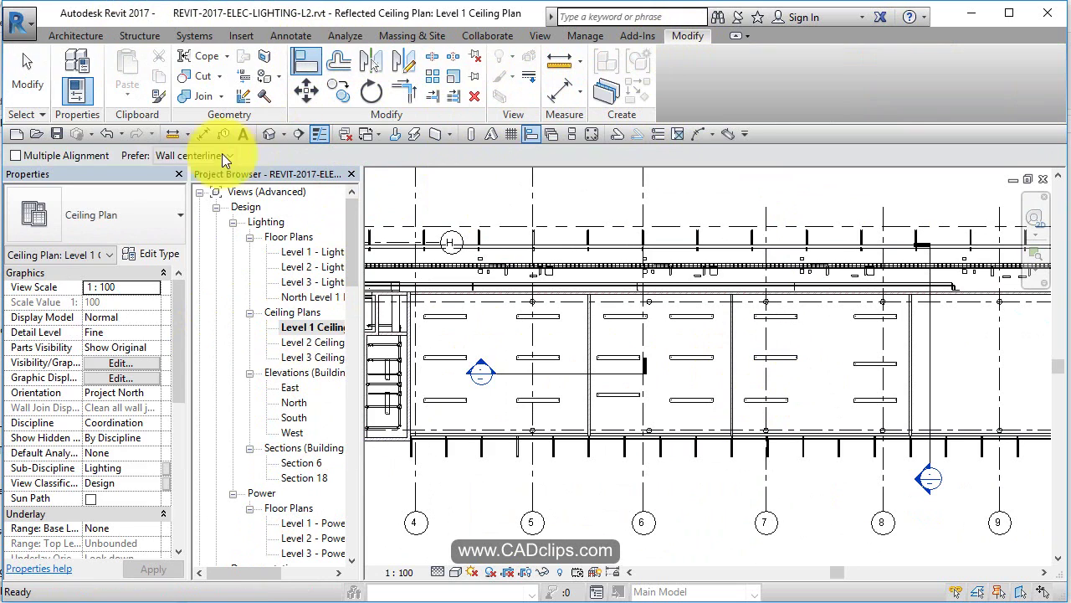
pyautogui.scroll(2, 454, 318)
pyautogui.click(455, 316)
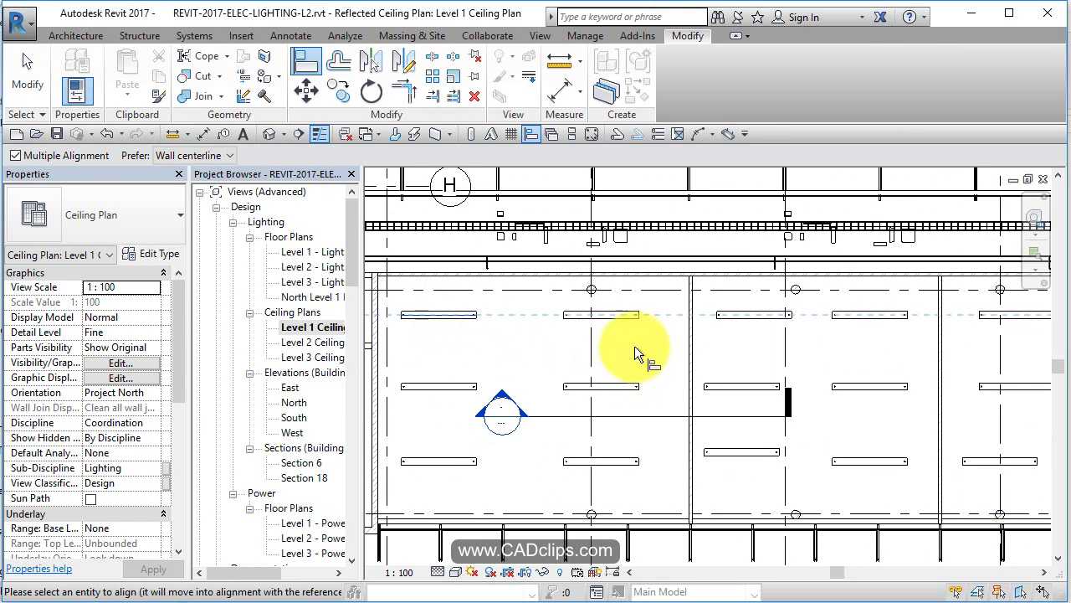
pyautogui.click(620, 316)
pyautogui.click(757, 315)
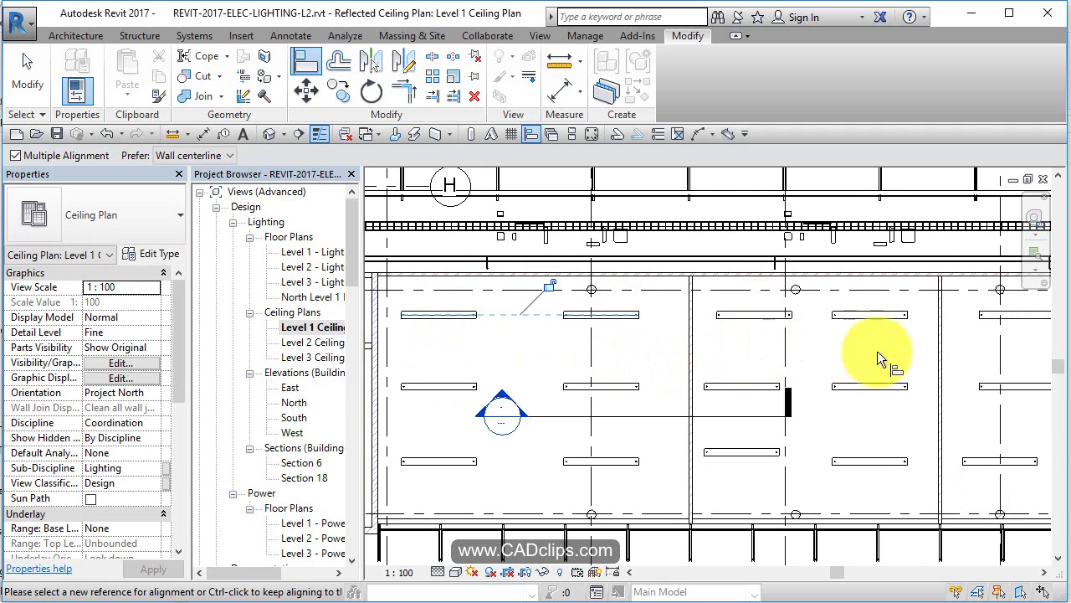
pyautogui.moveTo(1004, 316); pyautogui.dragTo(854, 371, button='middle')
pyautogui.click(887, 292)
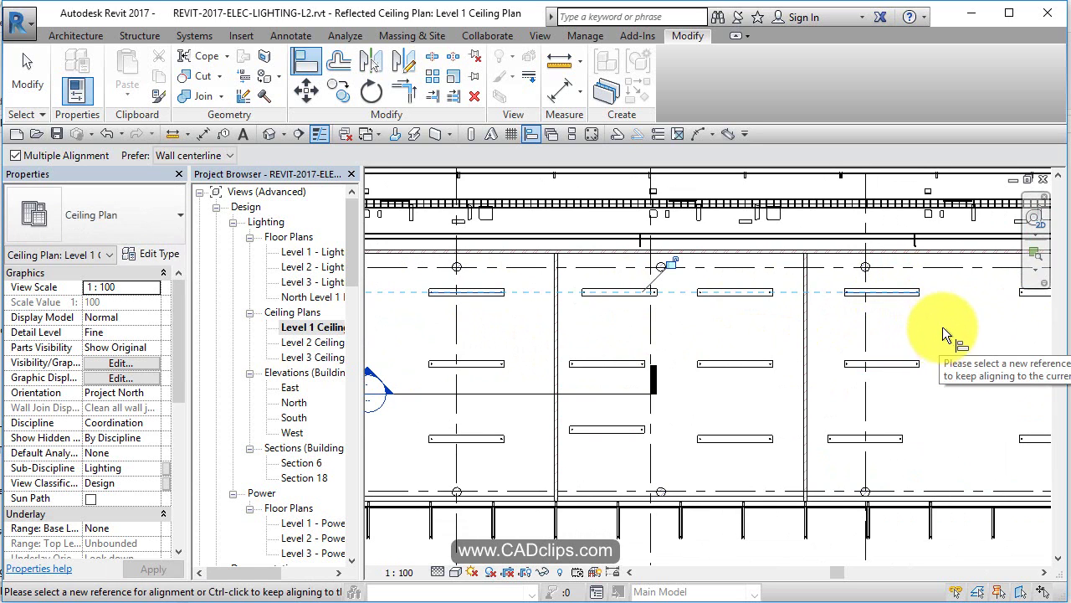
pyautogui.moveTo(942, 327); pyautogui.dragTo(861, 330, button='middle')
pyautogui.press('Escape')
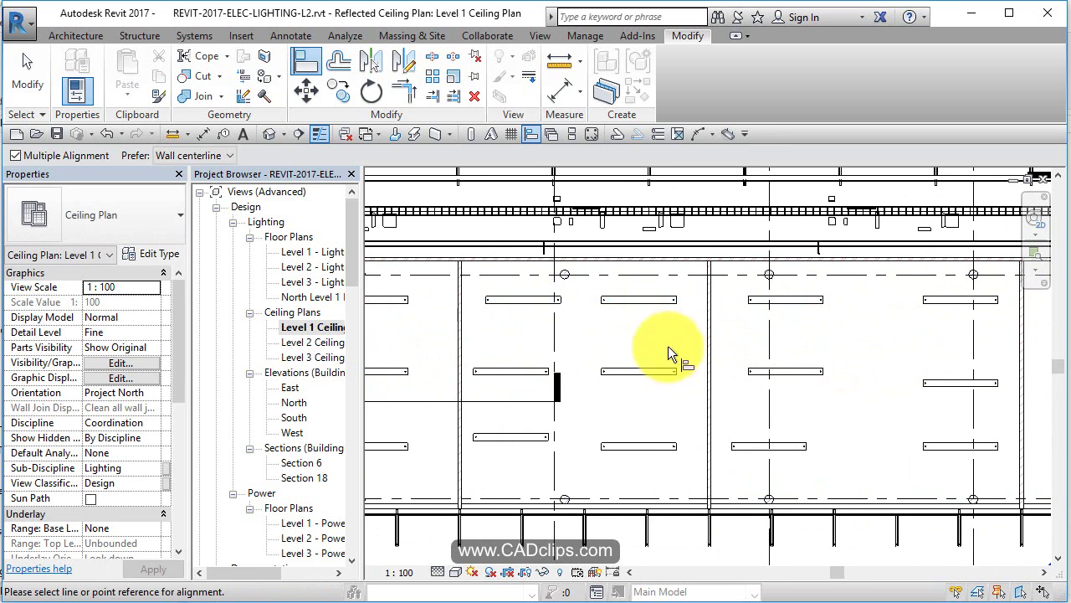
# Align the middle-row pendant lights to the left fixture of that row
pyautogui.moveTo(474, 366); pyautogui.dragTo(832, 382, button='middle')
pyautogui.click(582, 386)
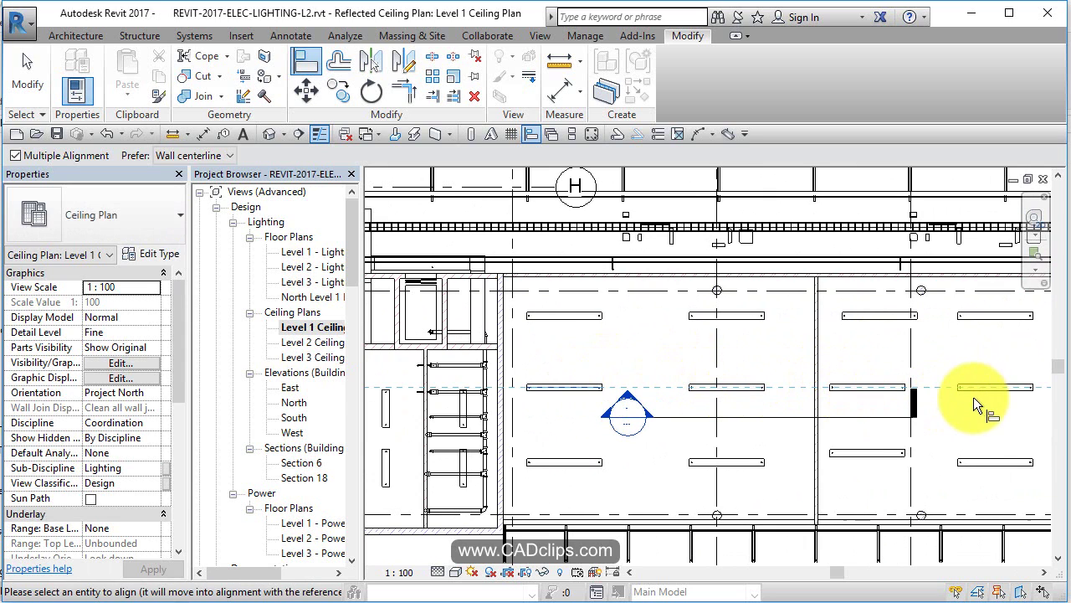
pyautogui.moveTo(973, 397); pyautogui.dragTo(641, 393, button='middle')
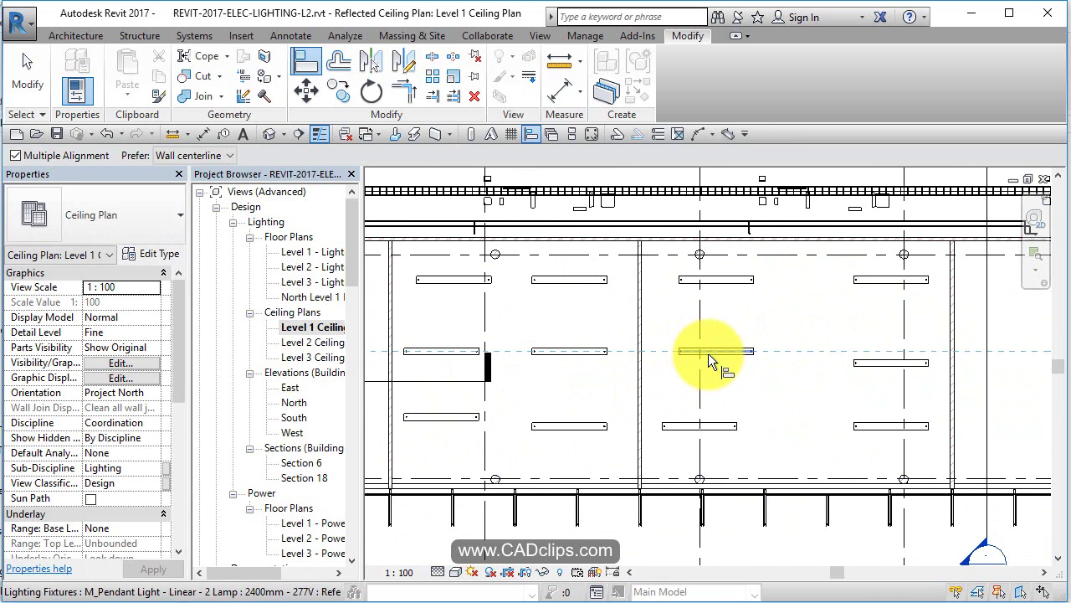
pyautogui.click(708, 354)
pyautogui.click(861, 366)
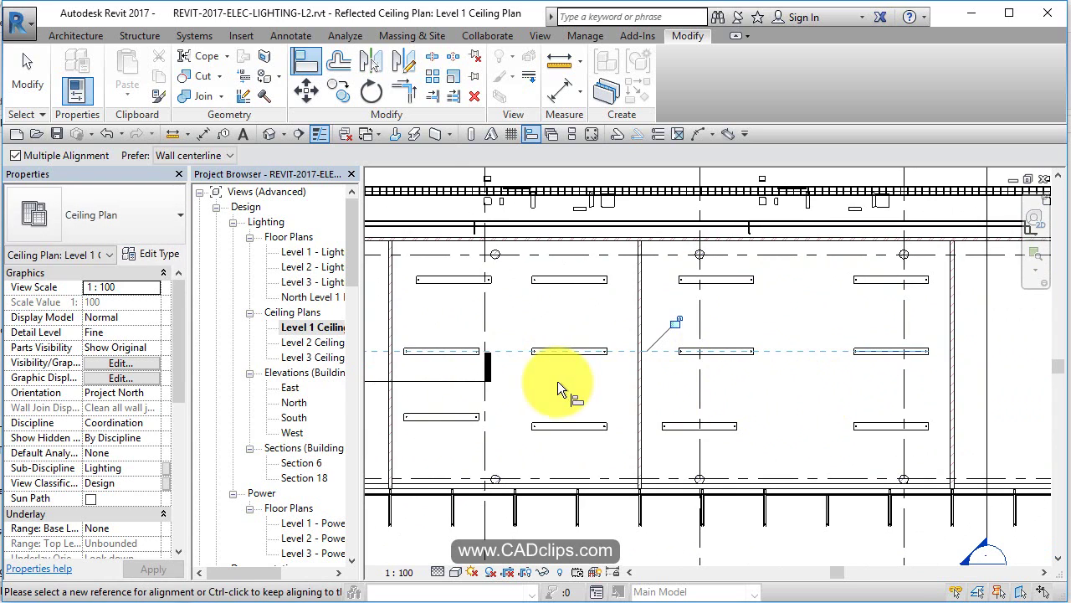
# Align the lower-row pendant lights to the lower-left fixture
pyautogui.moveTo(494, 387); pyautogui.dragTo(877, 364, button='middle')
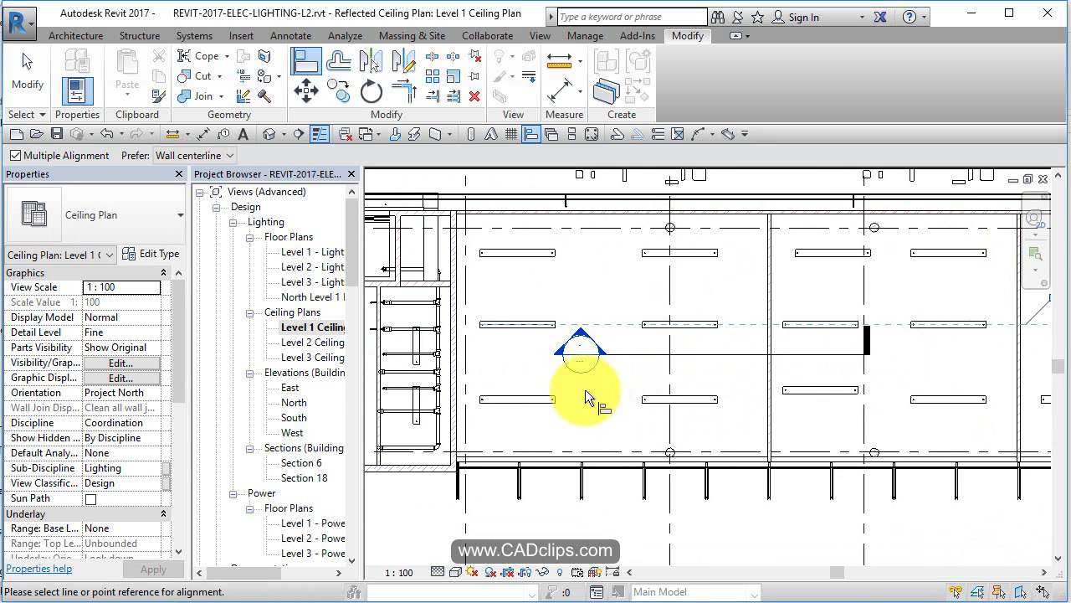
pyautogui.click(505, 400)
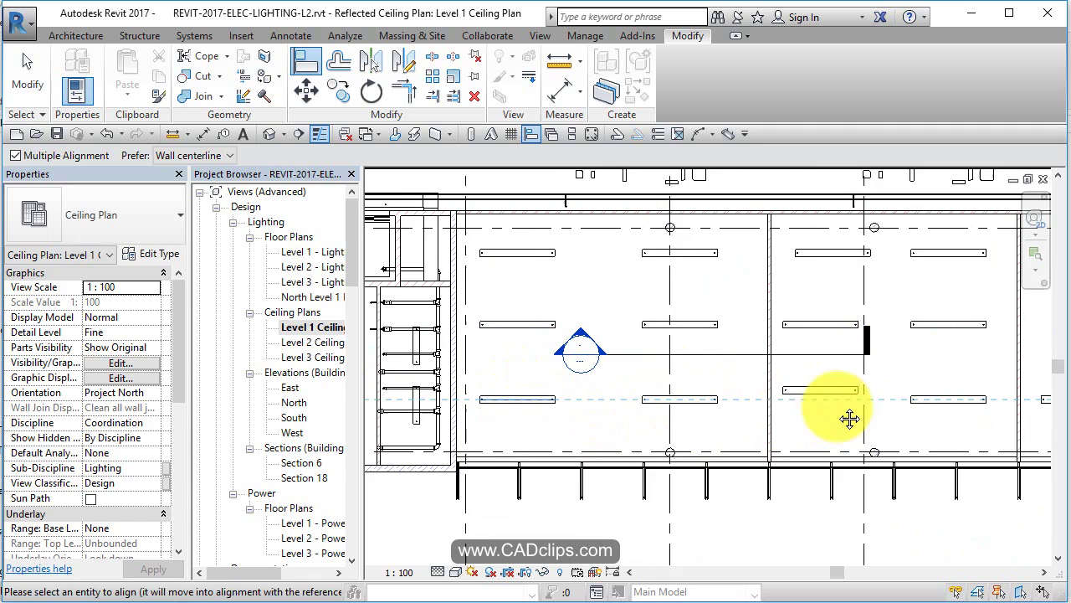
pyautogui.moveTo(846, 419); pyautogui.dragTo(775, 406, button='middle')
pyautogui.click(732, 376)
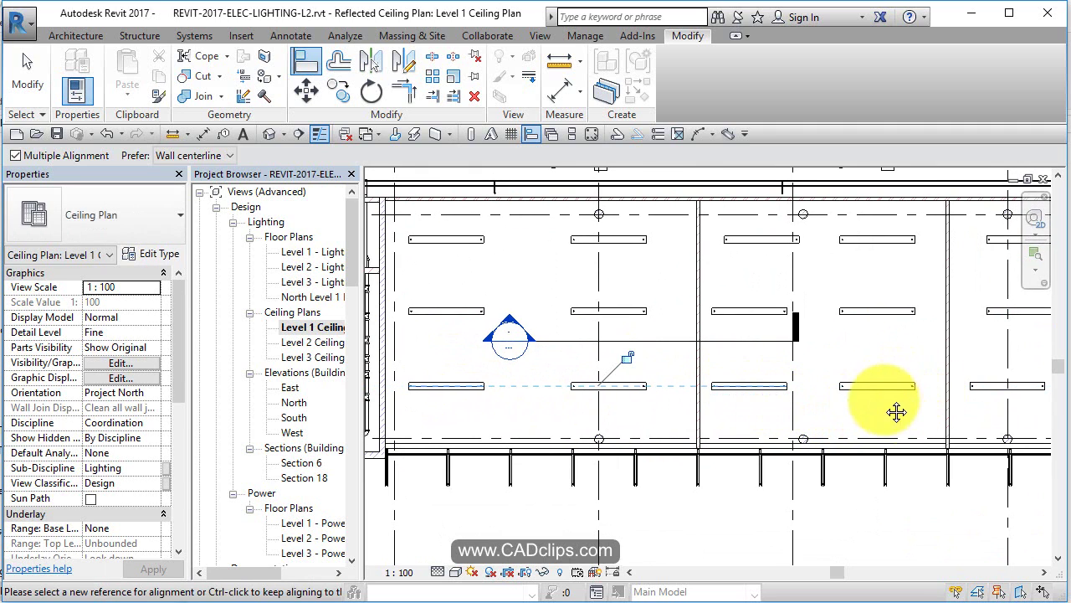
pyautogui.moveTo(935, 404); pyautogui.dragTo(713, 391, button='middle')
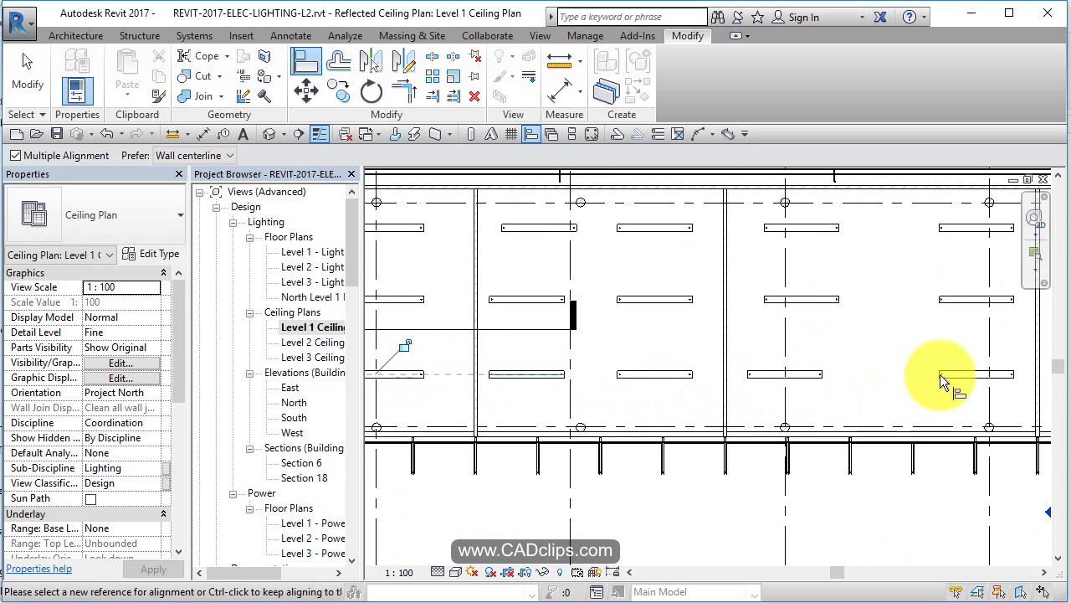
pyautogui.scroll(-1, 921, 385)
pyautogui.moveTo(902, 400)
pyautogui.mouseDown(button='middle')
pyautogui.moveTo(733, 395)
pyautogui.moveTo(804, 410)
pyautogui.mouseUp(button='middle')
pyautogui.moveTo(712, 371); pyautogui.dragTo(952, 374, button='middle')
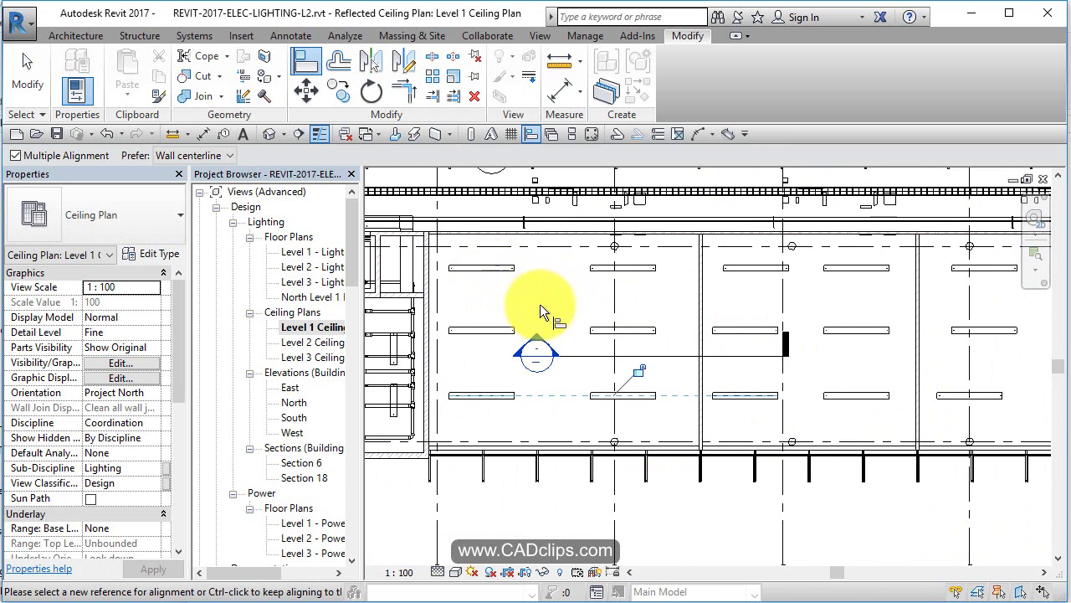
# Align the lower pendant lights of the first column to the upper fixture's centre line
pyautogui.press('Escape')
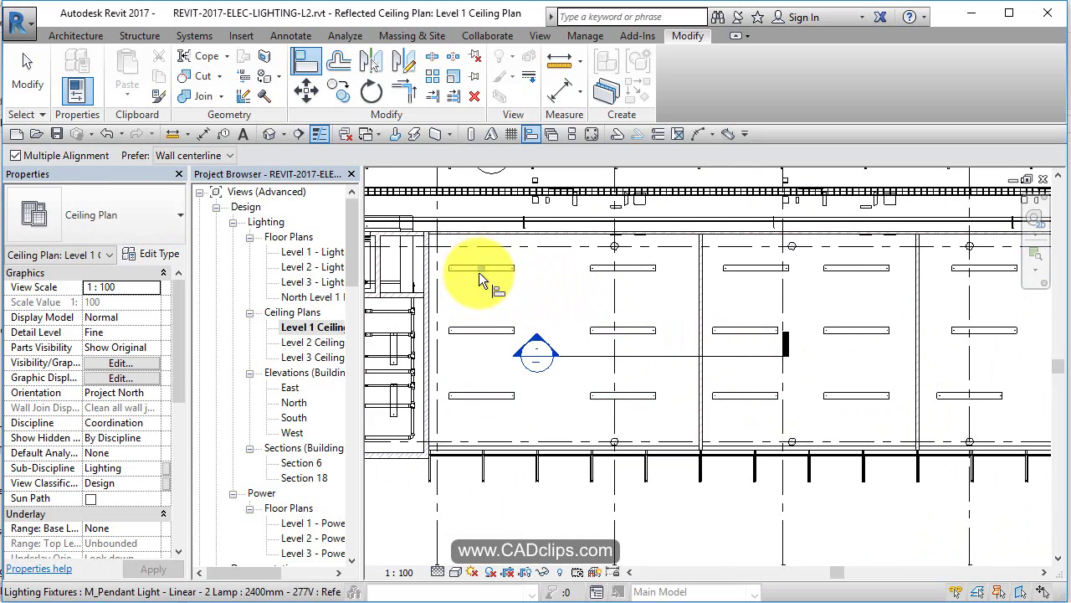
pyautogui.scroll(3, 478, 272)
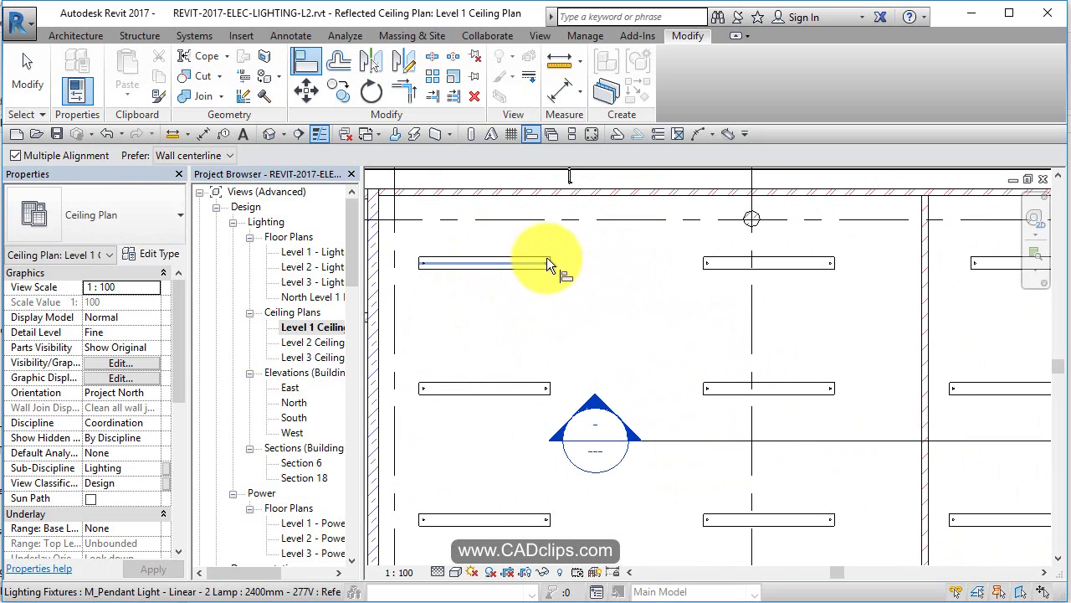
pyautogui.scroll(2, 554, 265)
pyautogui.scroll(-3, 593, 350)
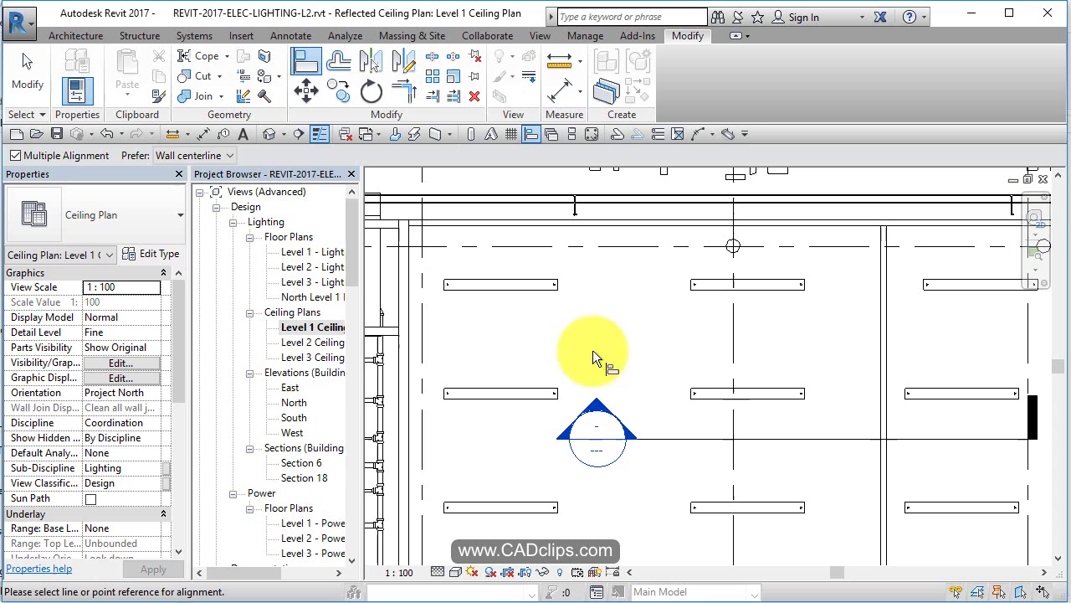
pyautogui.moveTo(749, 376); pyautogui.dragTo(574, 352, button='middle')
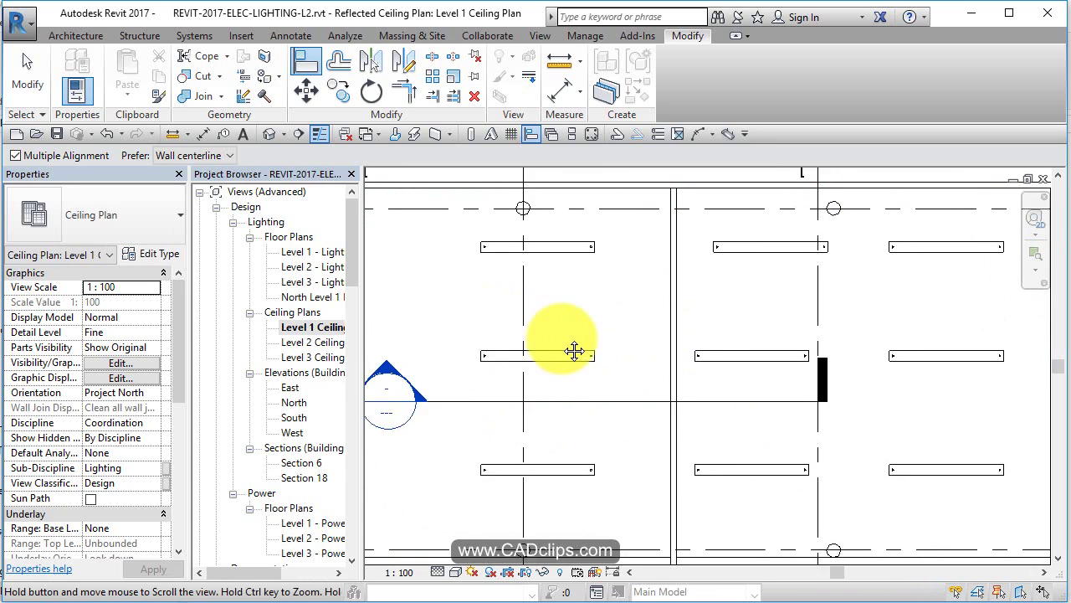
pyautogui.scroll(3, 566, 296)
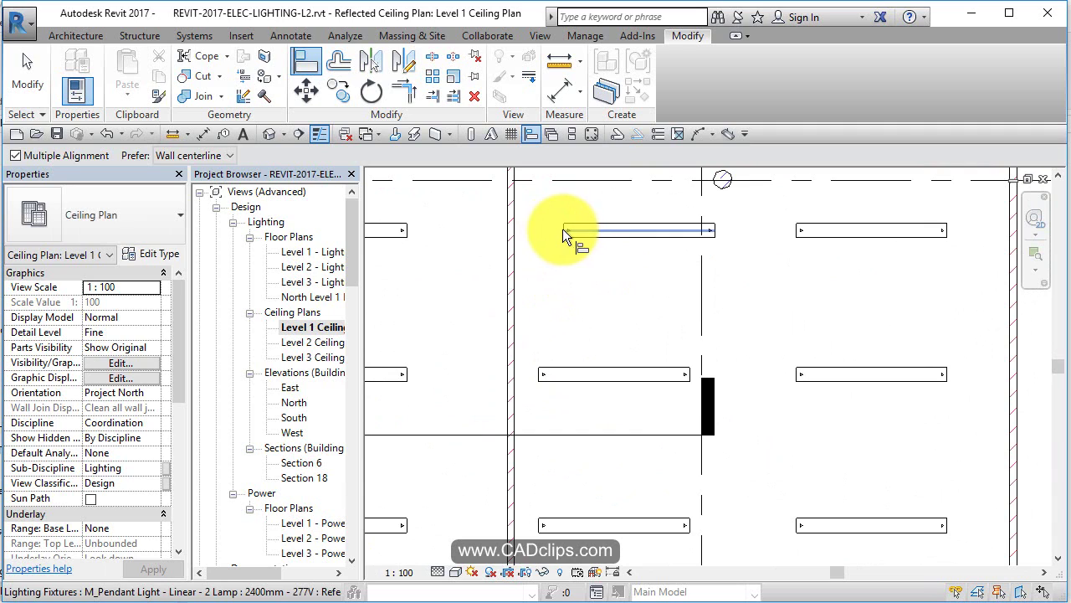
pyautogui.scroll(2, 563, 228)
pyautogui.scroll(2, 562, 229)
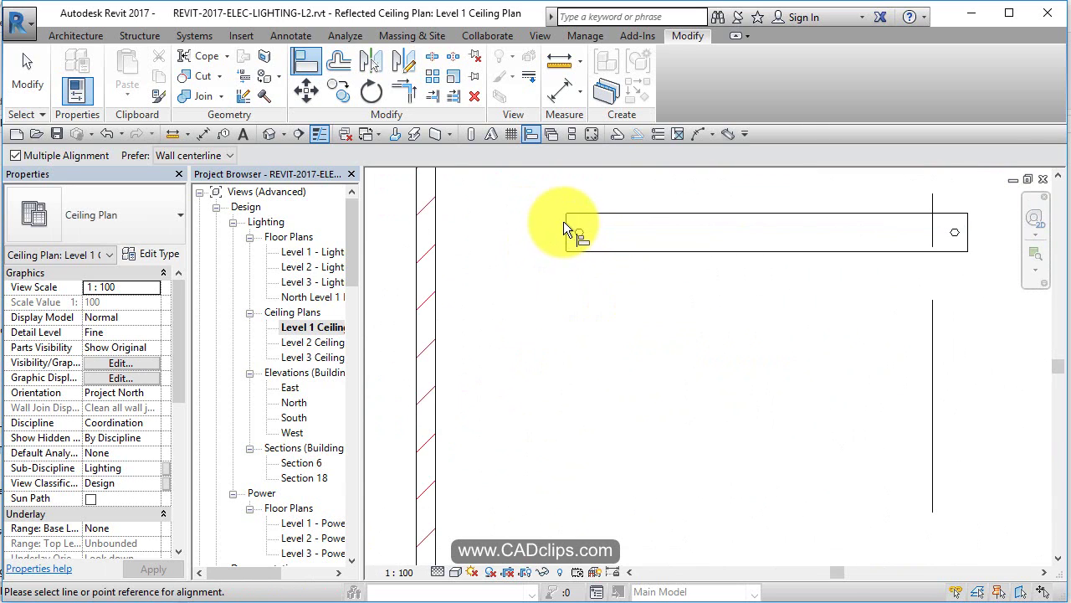
pyautogui.scroll(-2, 575, 245)
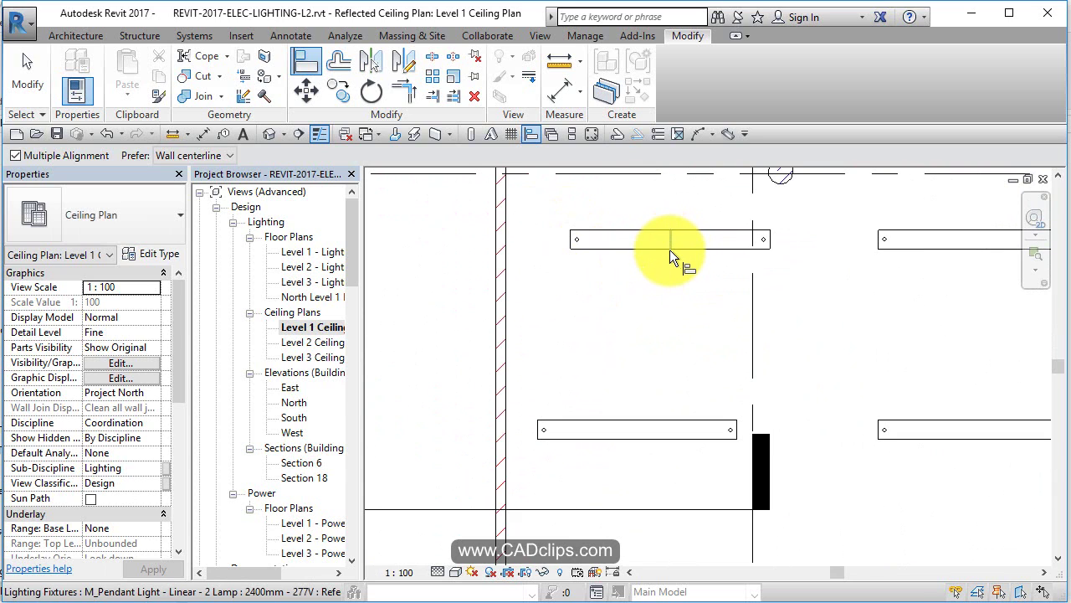
pyautogui.click(669, 249)
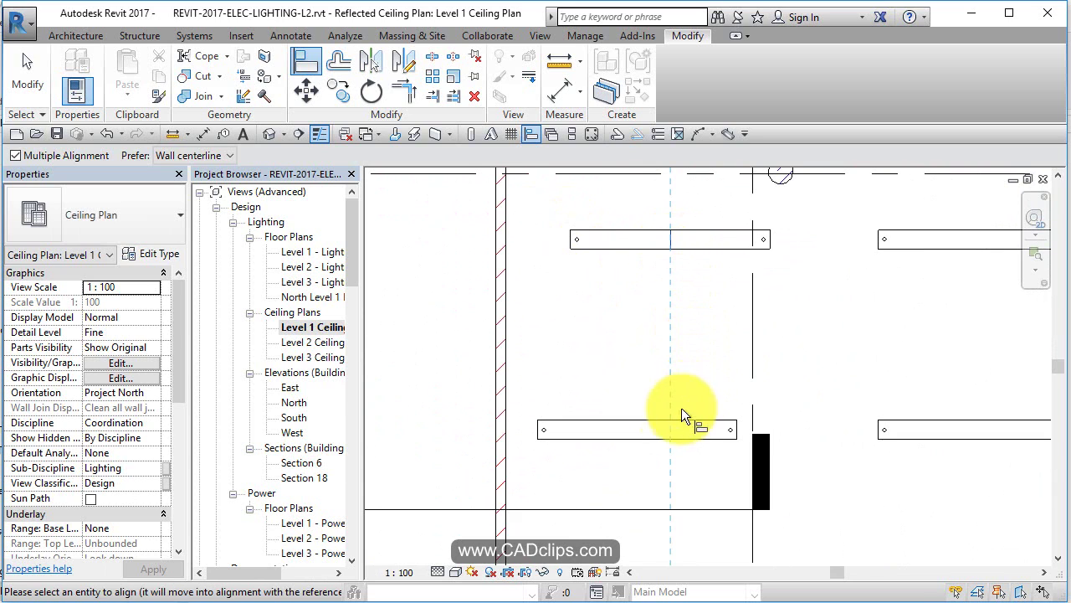
pyautogui.click(638, 423)
pyautogui.moveTo(673, 356); pyautogui.dragTo(637, 142, button='middle')
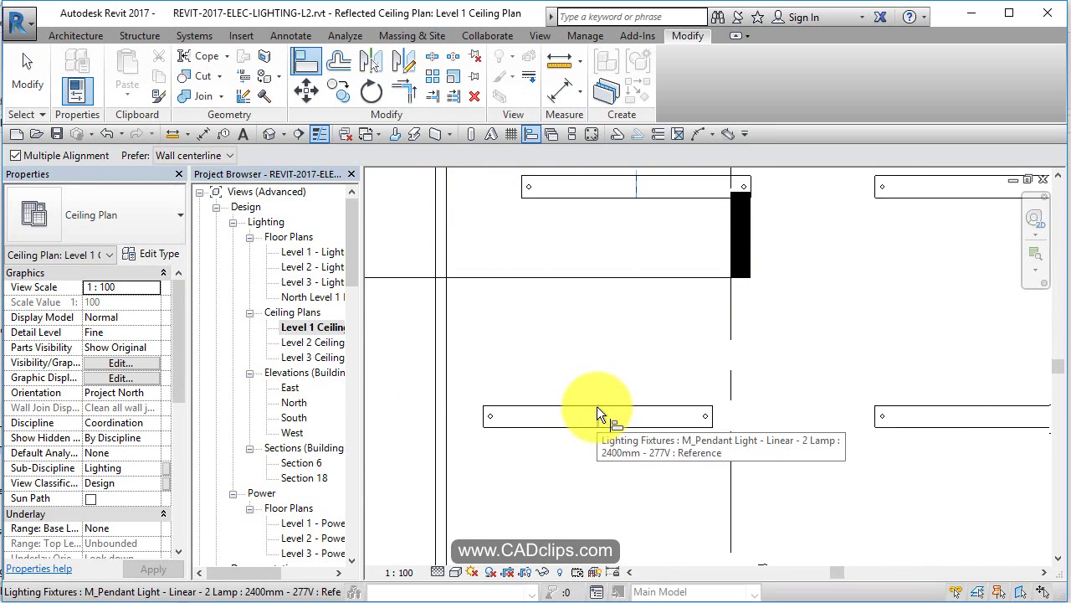
pyautogui.scroll(2, 598, 414)
pyautogui.click(599, 413)
# Pick the next column's top fixture centre as reference and pan to its lower fixture
pyautogui.scroll(-4, 598, 414)
pyautogui.scroll(-3, 598, 416)
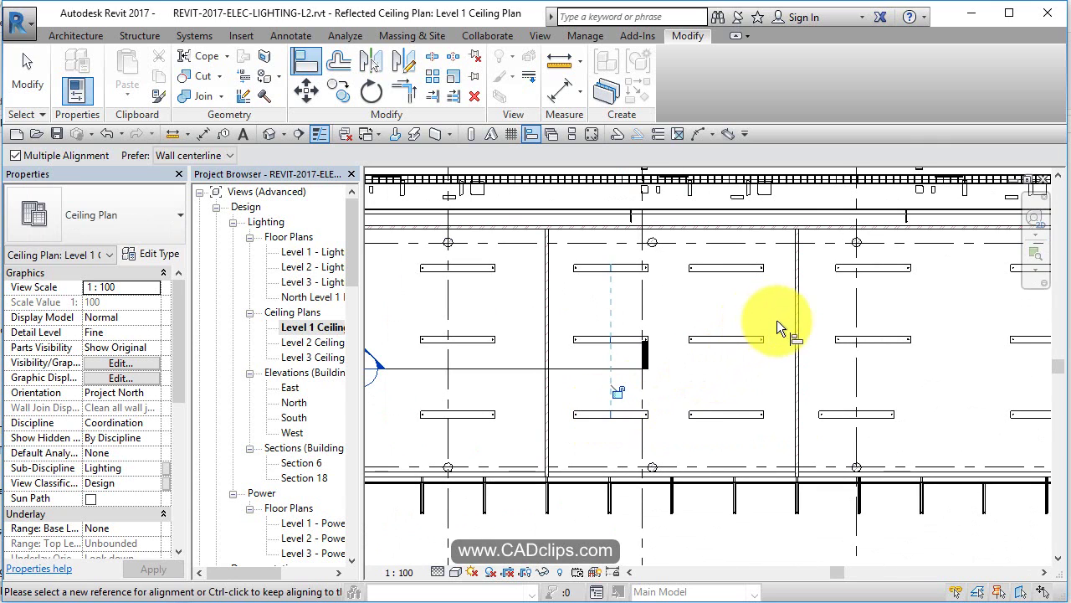
pyautogui.moveTo(722, 328); pyautogui.dragTo(606, 332, button='middle')
pyautogui.scroll(1, 739, 299)
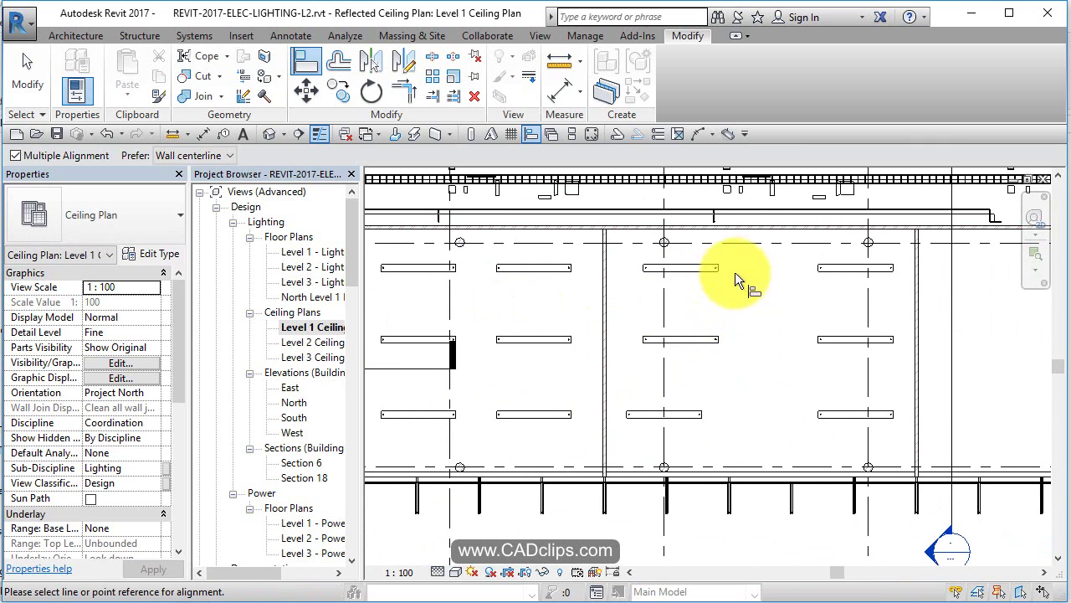
pyautogui.moveTo(735, 272); pyautogui.dragTo(662, 273, button='middle')
pyautogui.scroll(4, 662, 273)
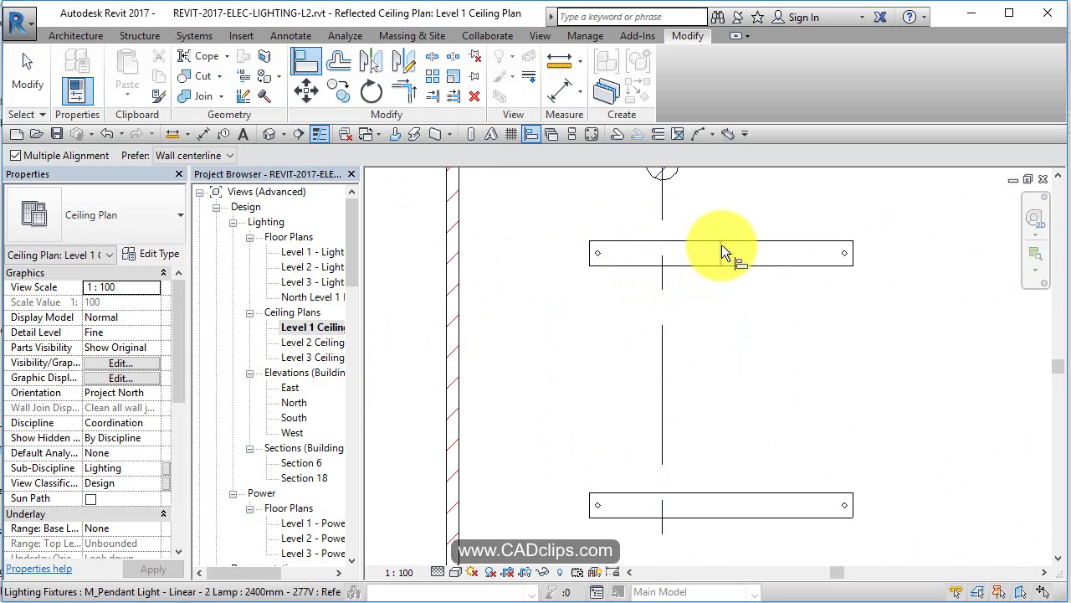
pyautogui.click(722, 244)
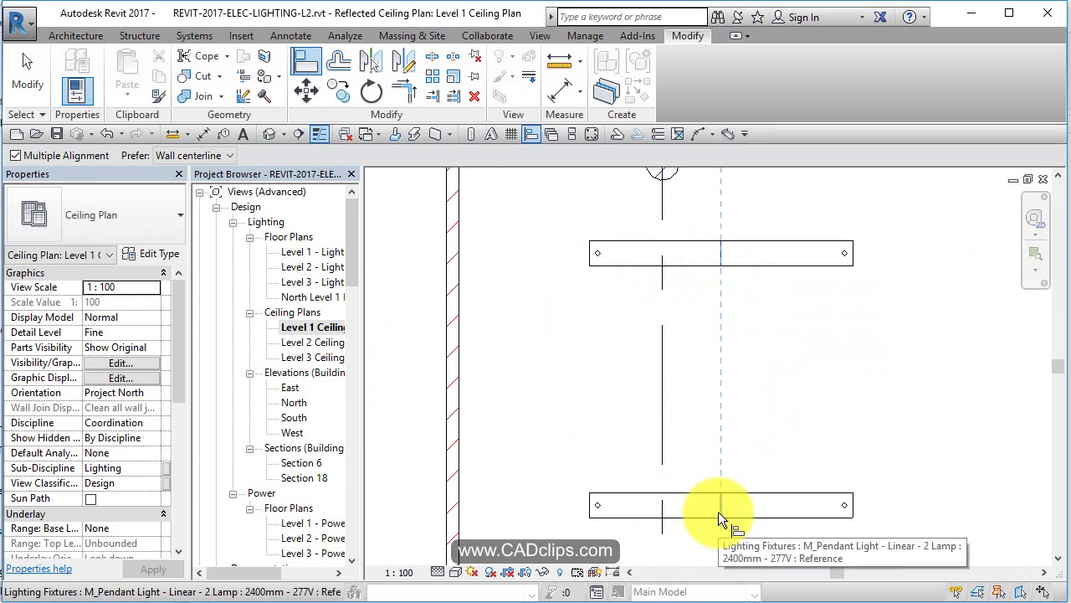
pyautogui.moveTo(858, 446); pyautogui.dragTo(794, 104, button='middle')
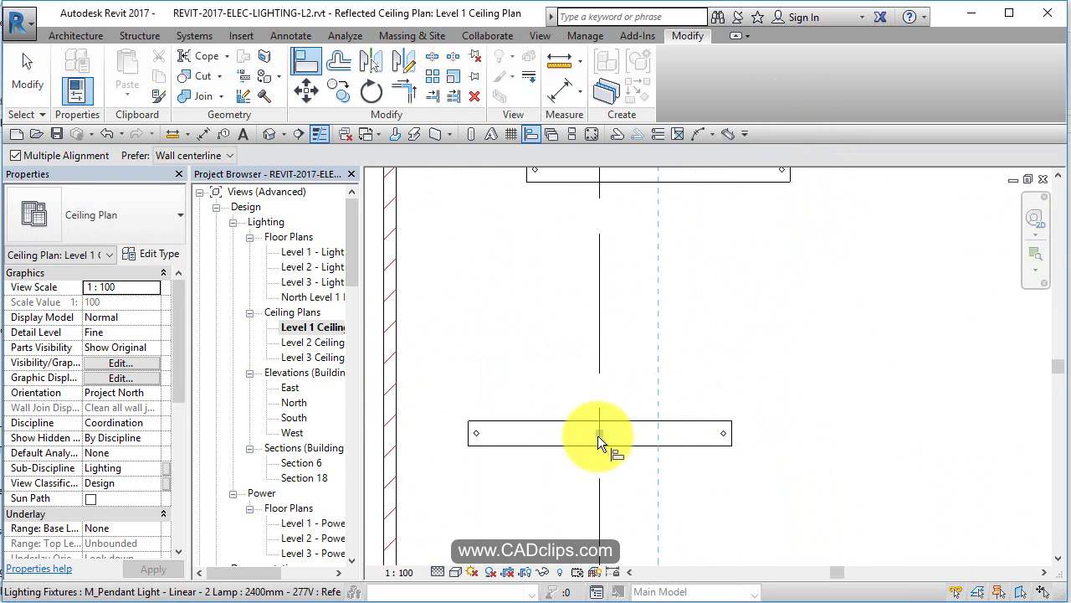
pyautogui.scroll(2, 601, 429)
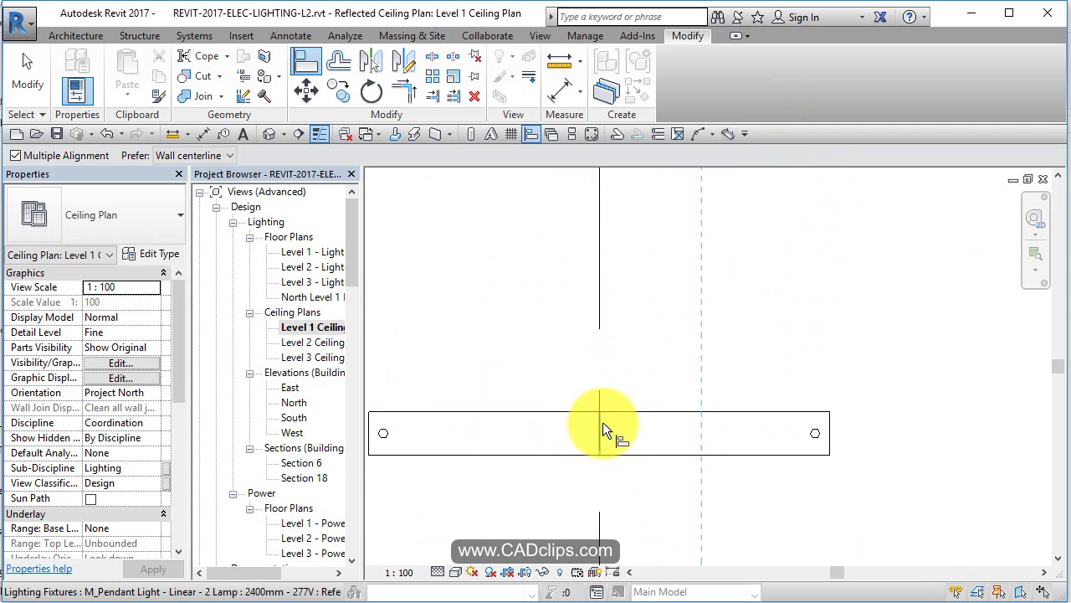
pyautogui.scroll(-3, 599, 439)
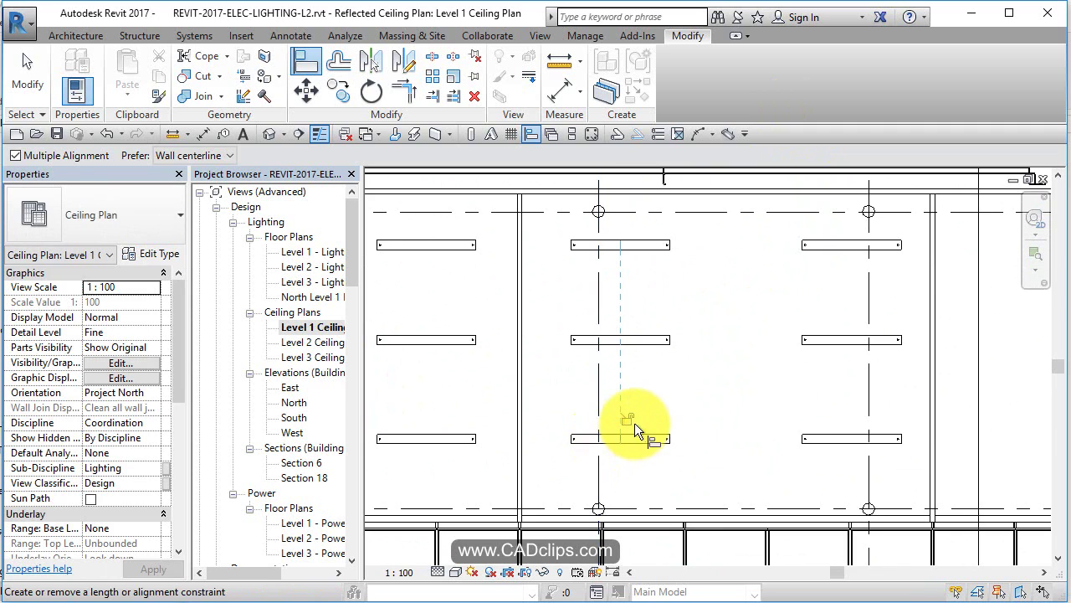
pyautogui.moveTo(627, 437); pyautogui.dragTo(595, 427, button='middle')
# Leave the Align tool and window-select the column of three pendant light fixtures
pyautogui.press('Escape')
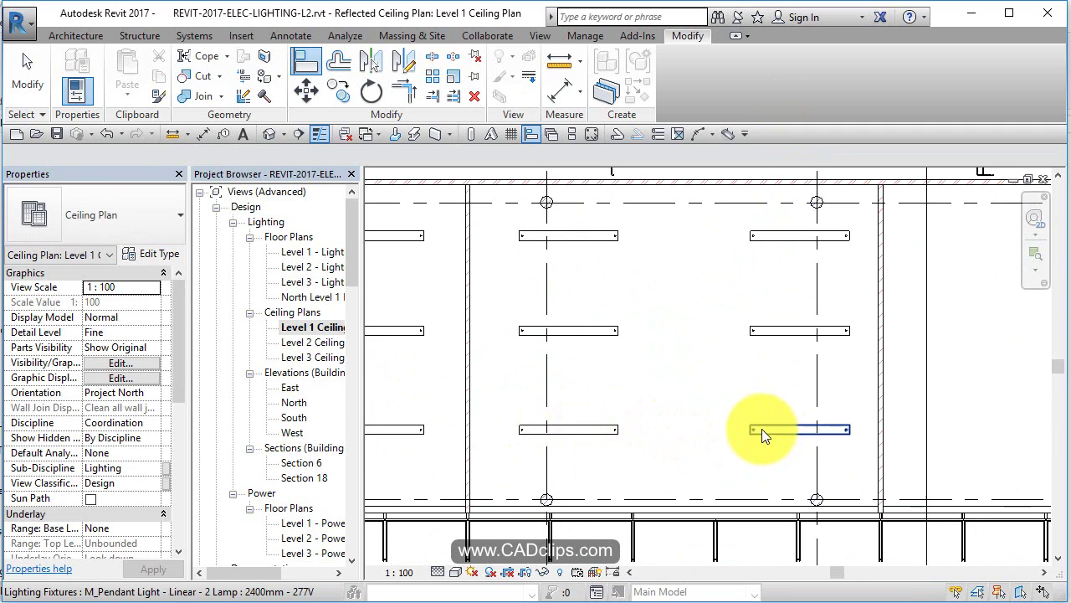
pyautogui.click(882, 281)
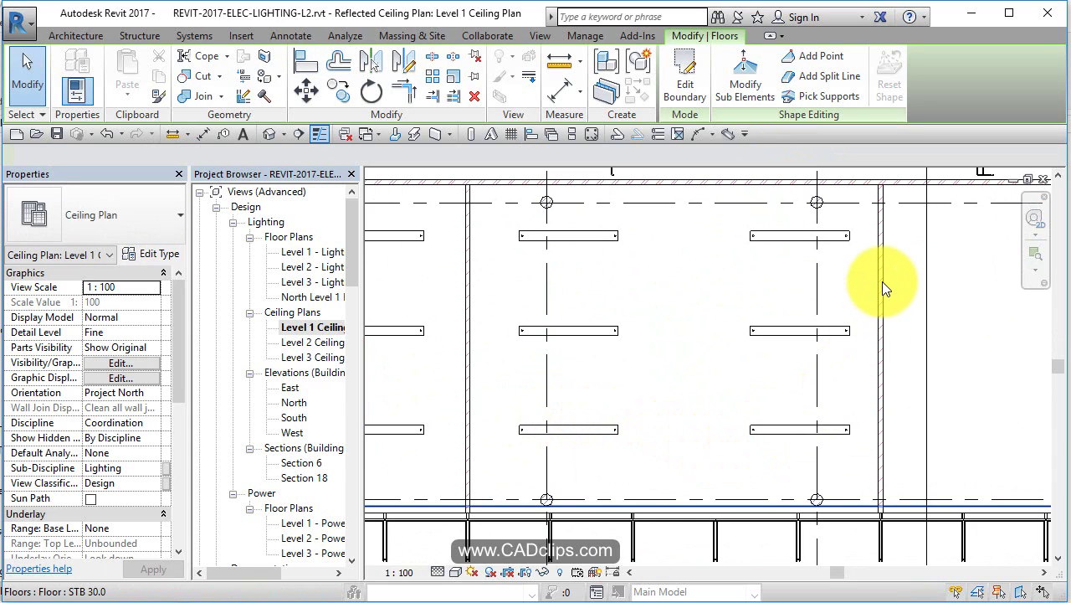
pyautogui.press('Escape')
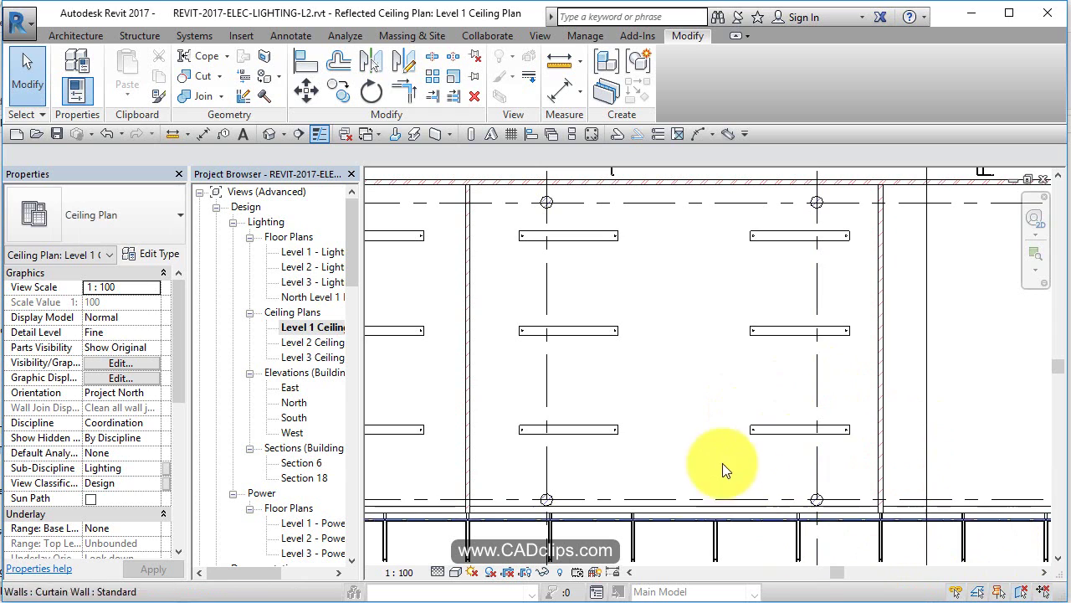
pyautogui.moveTo(700, 463); pyautogui.dragTo(864, 217)
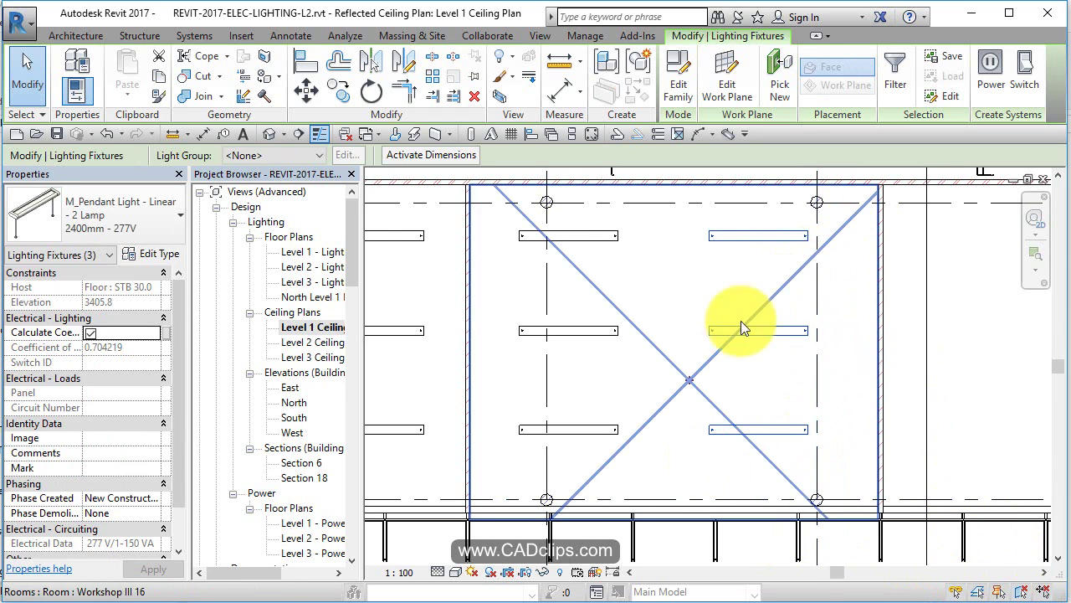
pyautogui.scroll(-2, 657, 318)
pyautogui.scroll(-1, 586, 361)
pyautogui.moveTo(646, 371); pyautogui.dragTo(734, 421, button='middle')
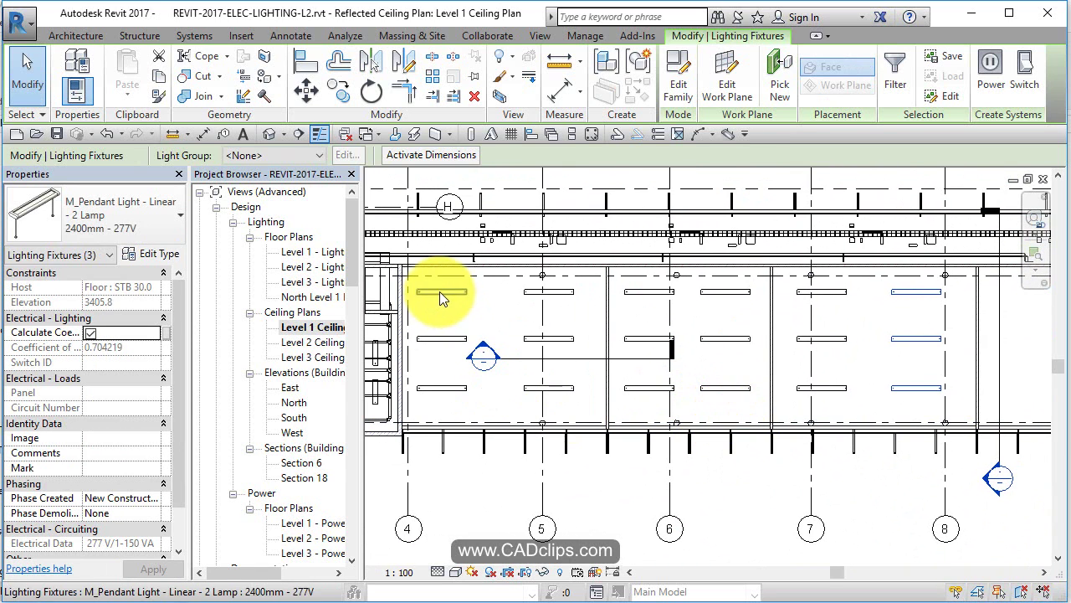
# Add the lower-left fixture to the selection and nudge the selected lights slightly right
pyautogui.keyDown('ctrl'); pyautogui.click(430, 385); pyautogui.keyUp('ctrl')
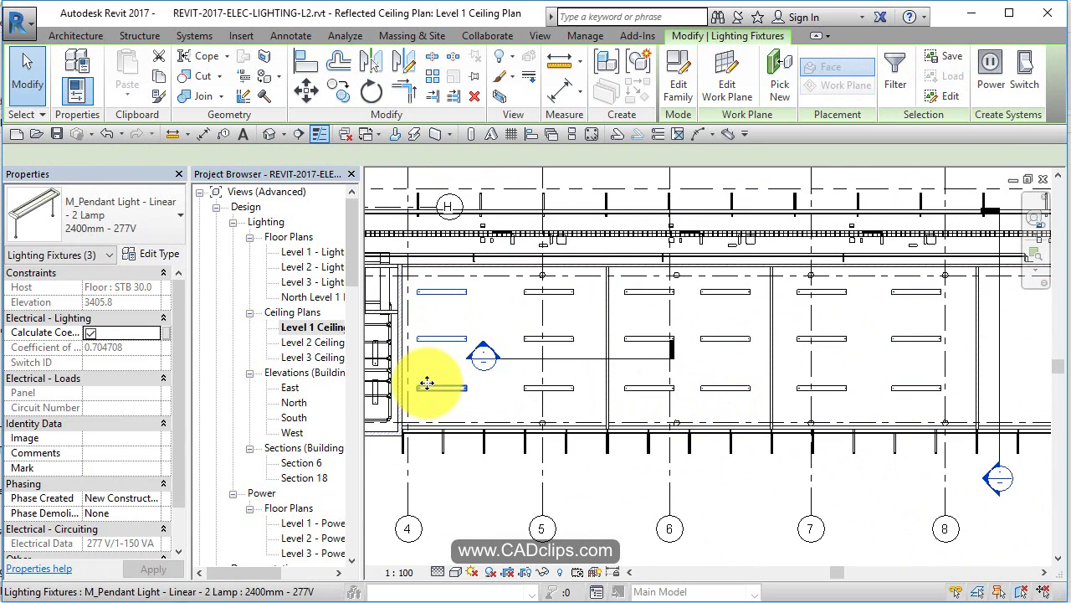
pyautogui.press('Right')
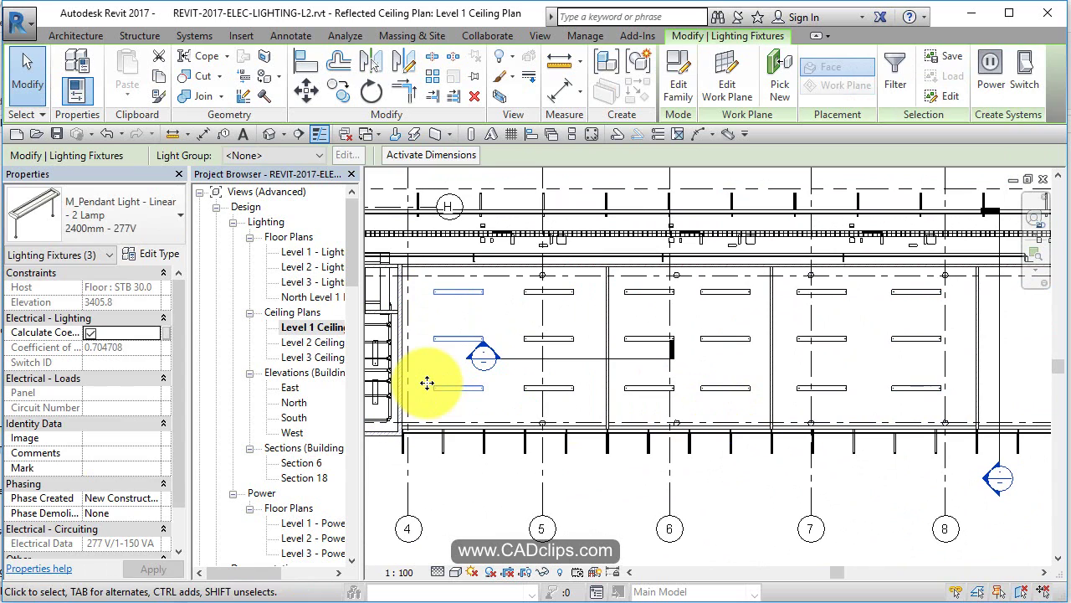
pyautogui.press('Escape')
pyautogui.moveTo(763, 405); pyautogui.dragTo(744, 406, button='middle')
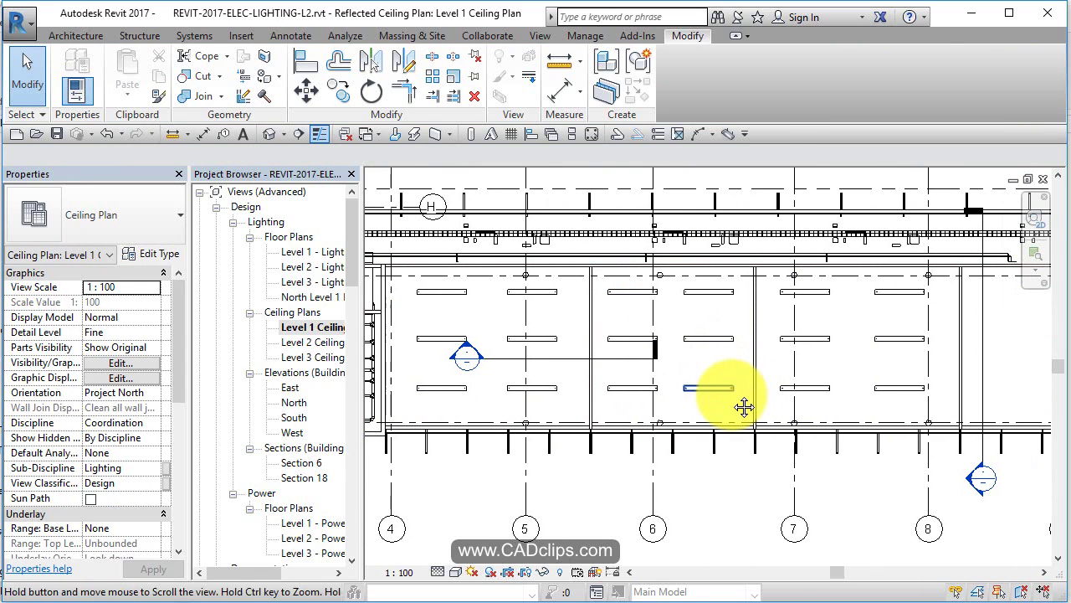
pyautogui.moveTo(816, 466); pyautogui.dragTo(832, 488, button='middle')
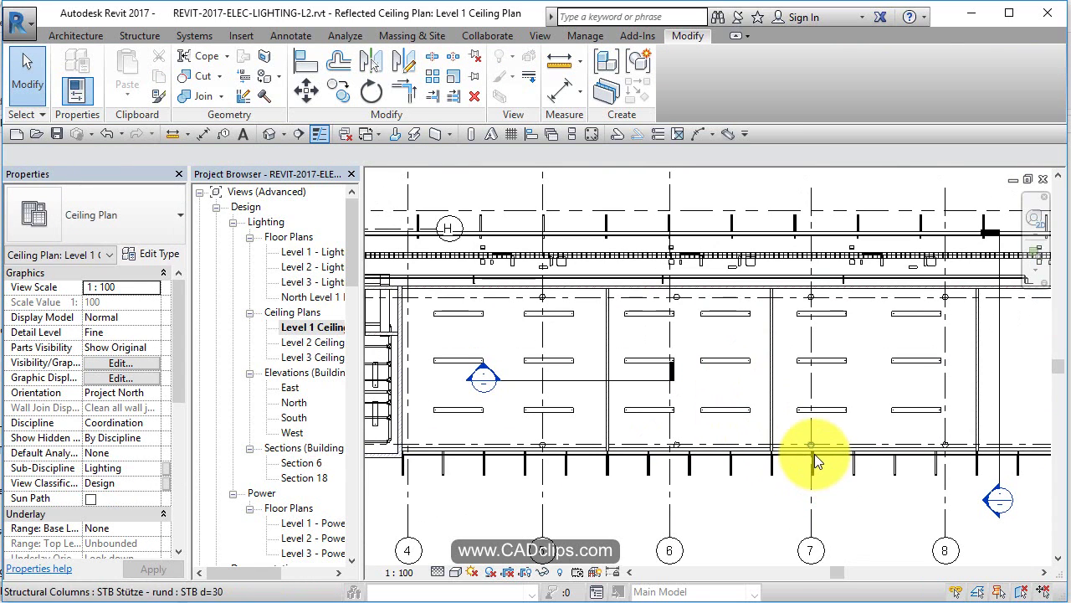